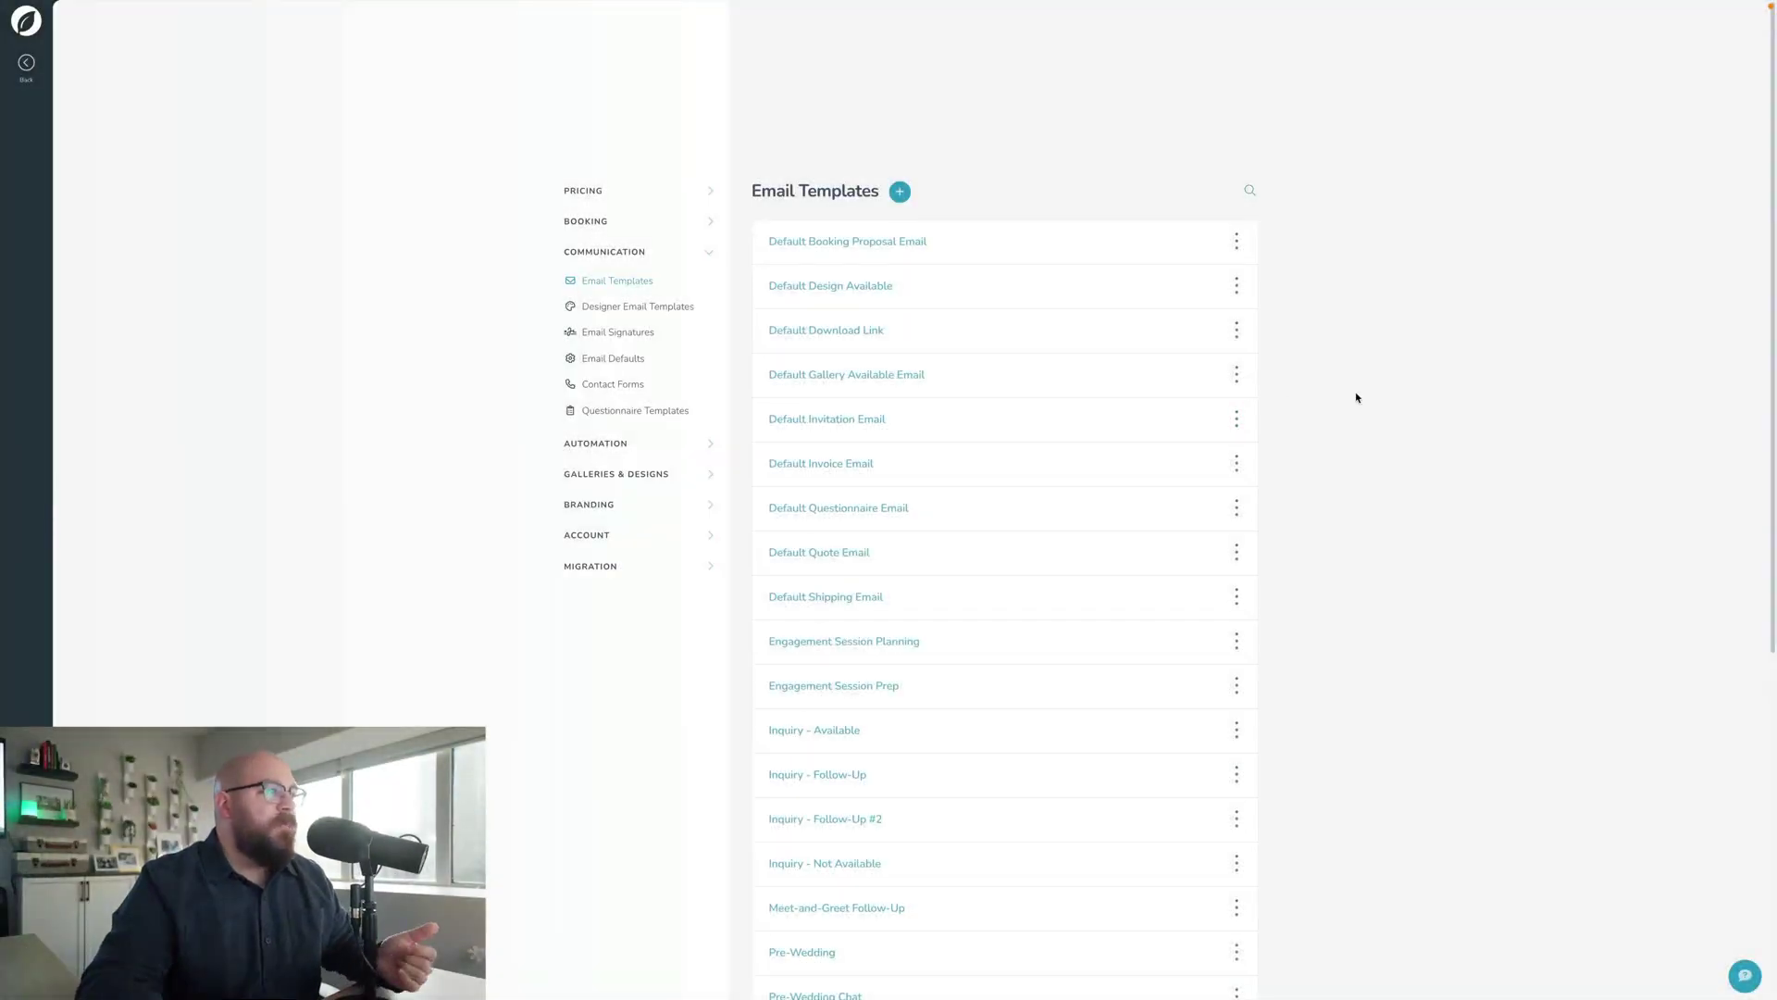
scroll(833, 278, down, 6)
scroll(833, 273, up, 3)
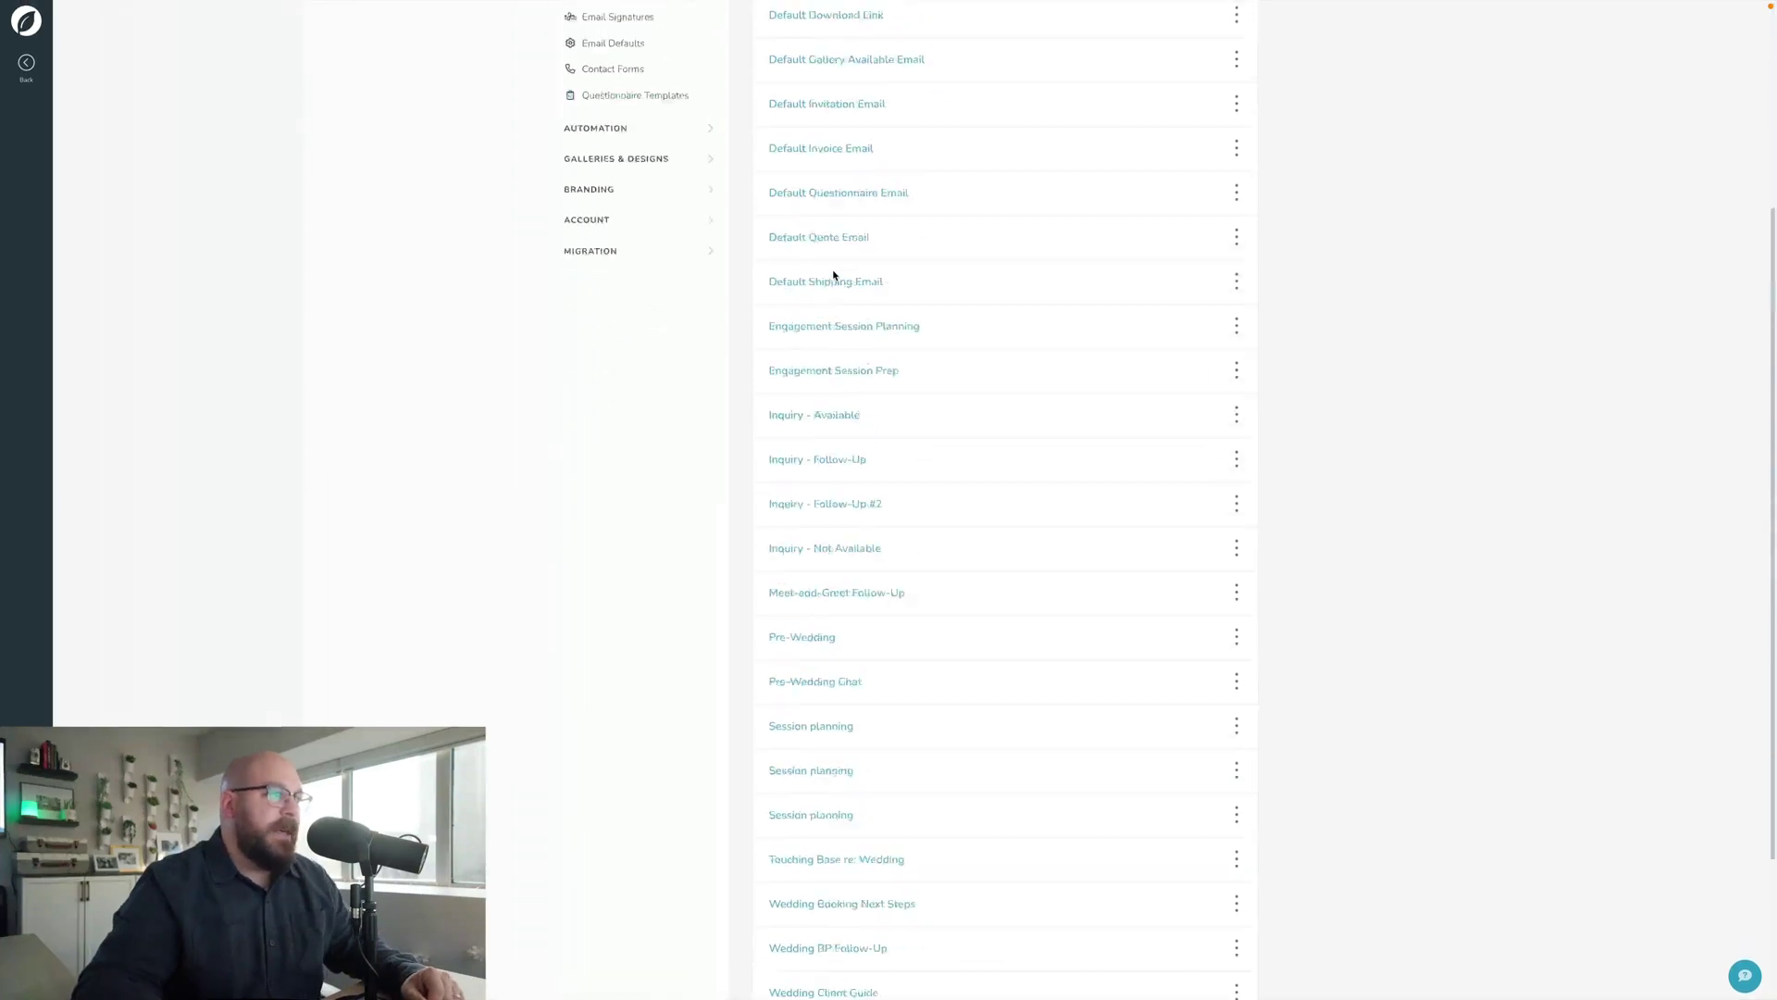
scroll(833, 275, up, 4)
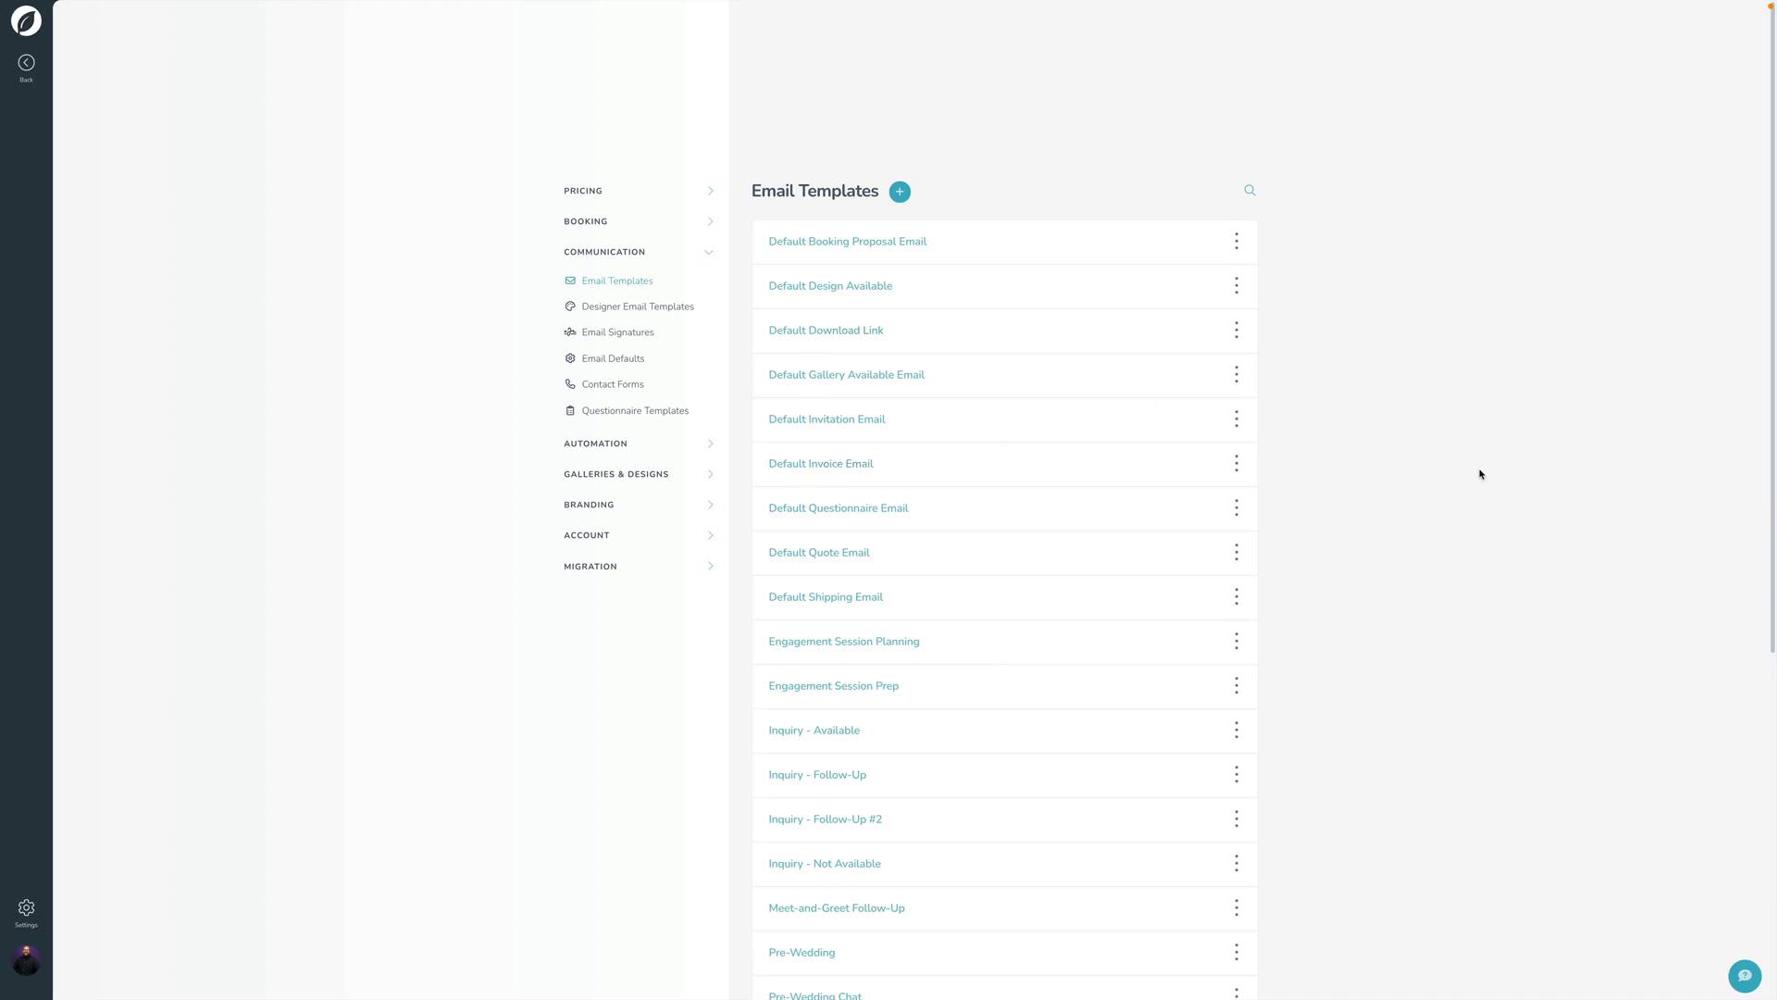
scroll(1074, 463, down, 5)
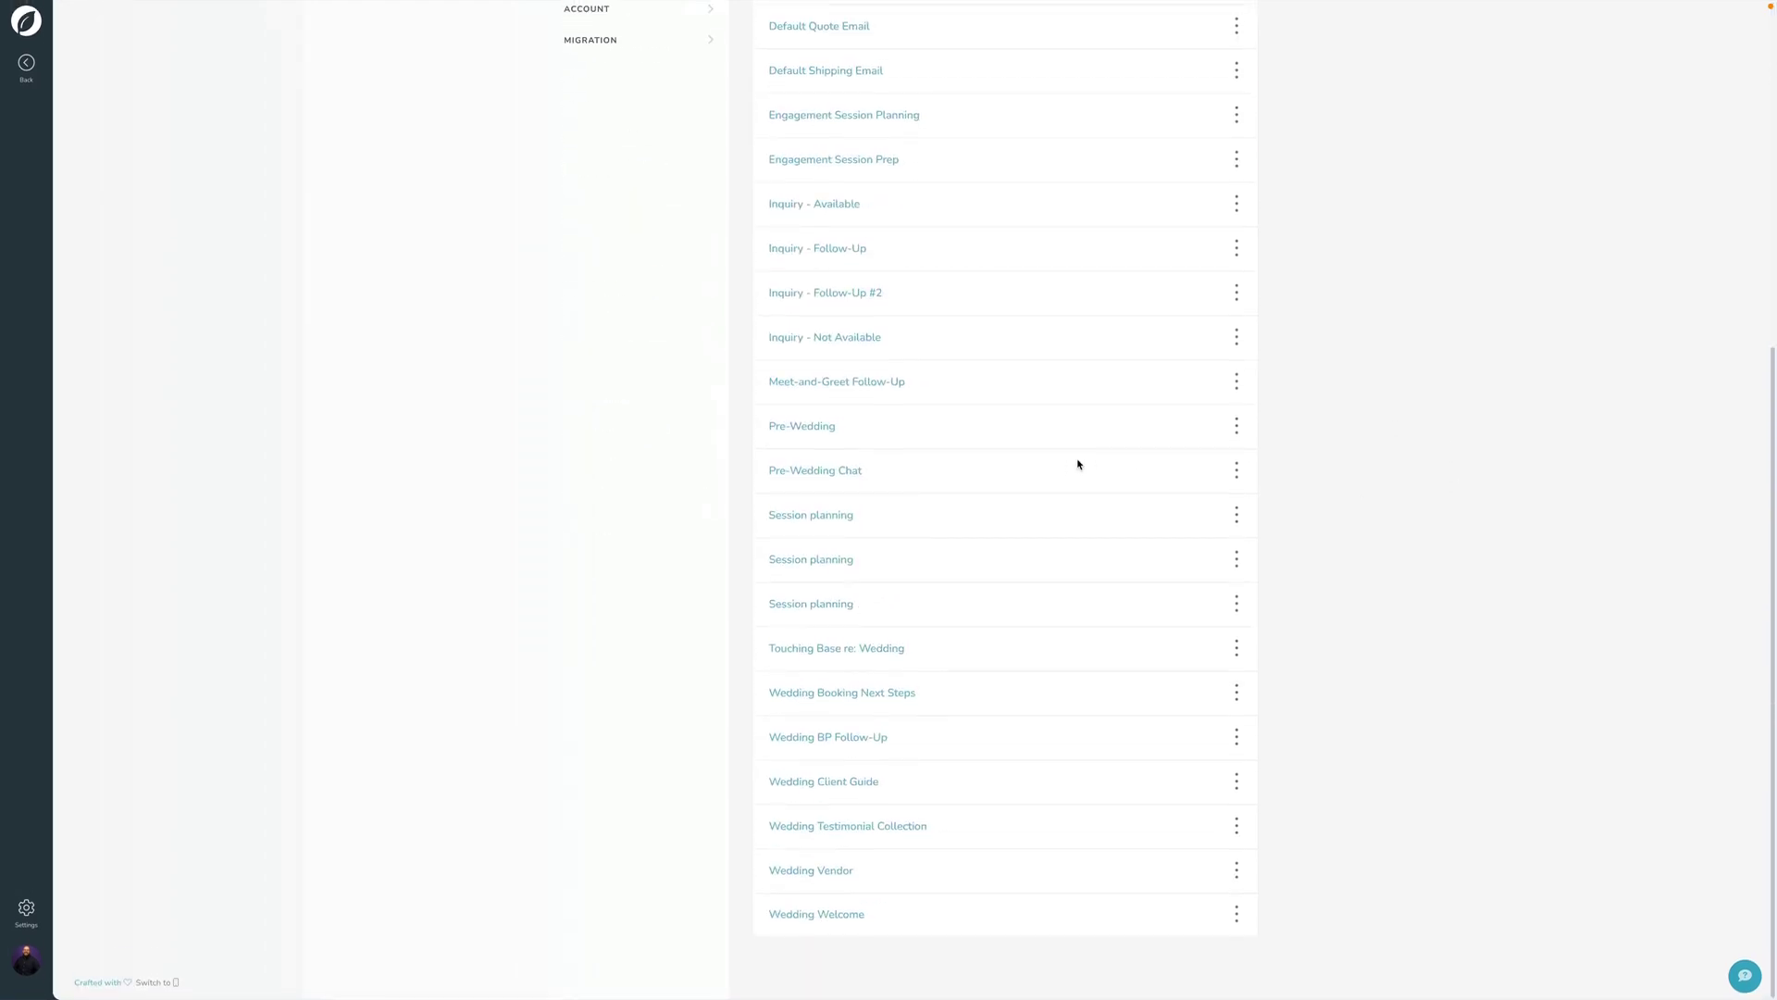
scroll(1079, 464, up, 5)
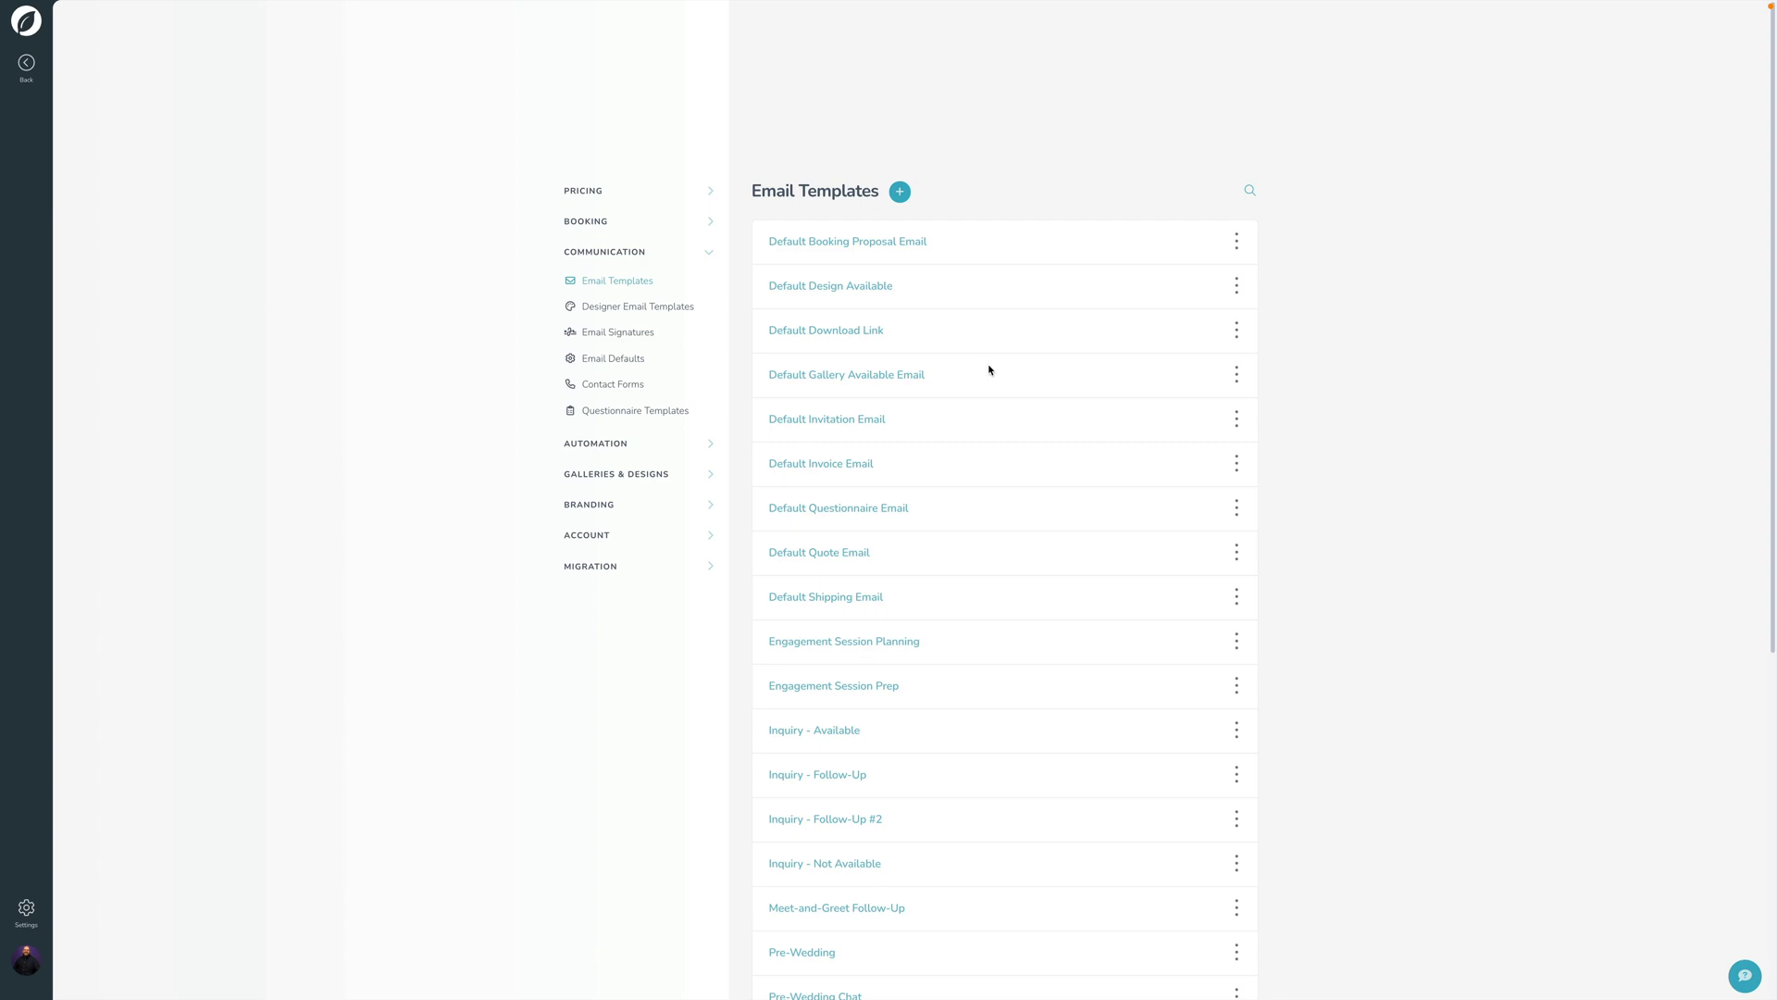
- Create a new email template group named Wedding in pink #DC8FC5
click(900, 193)
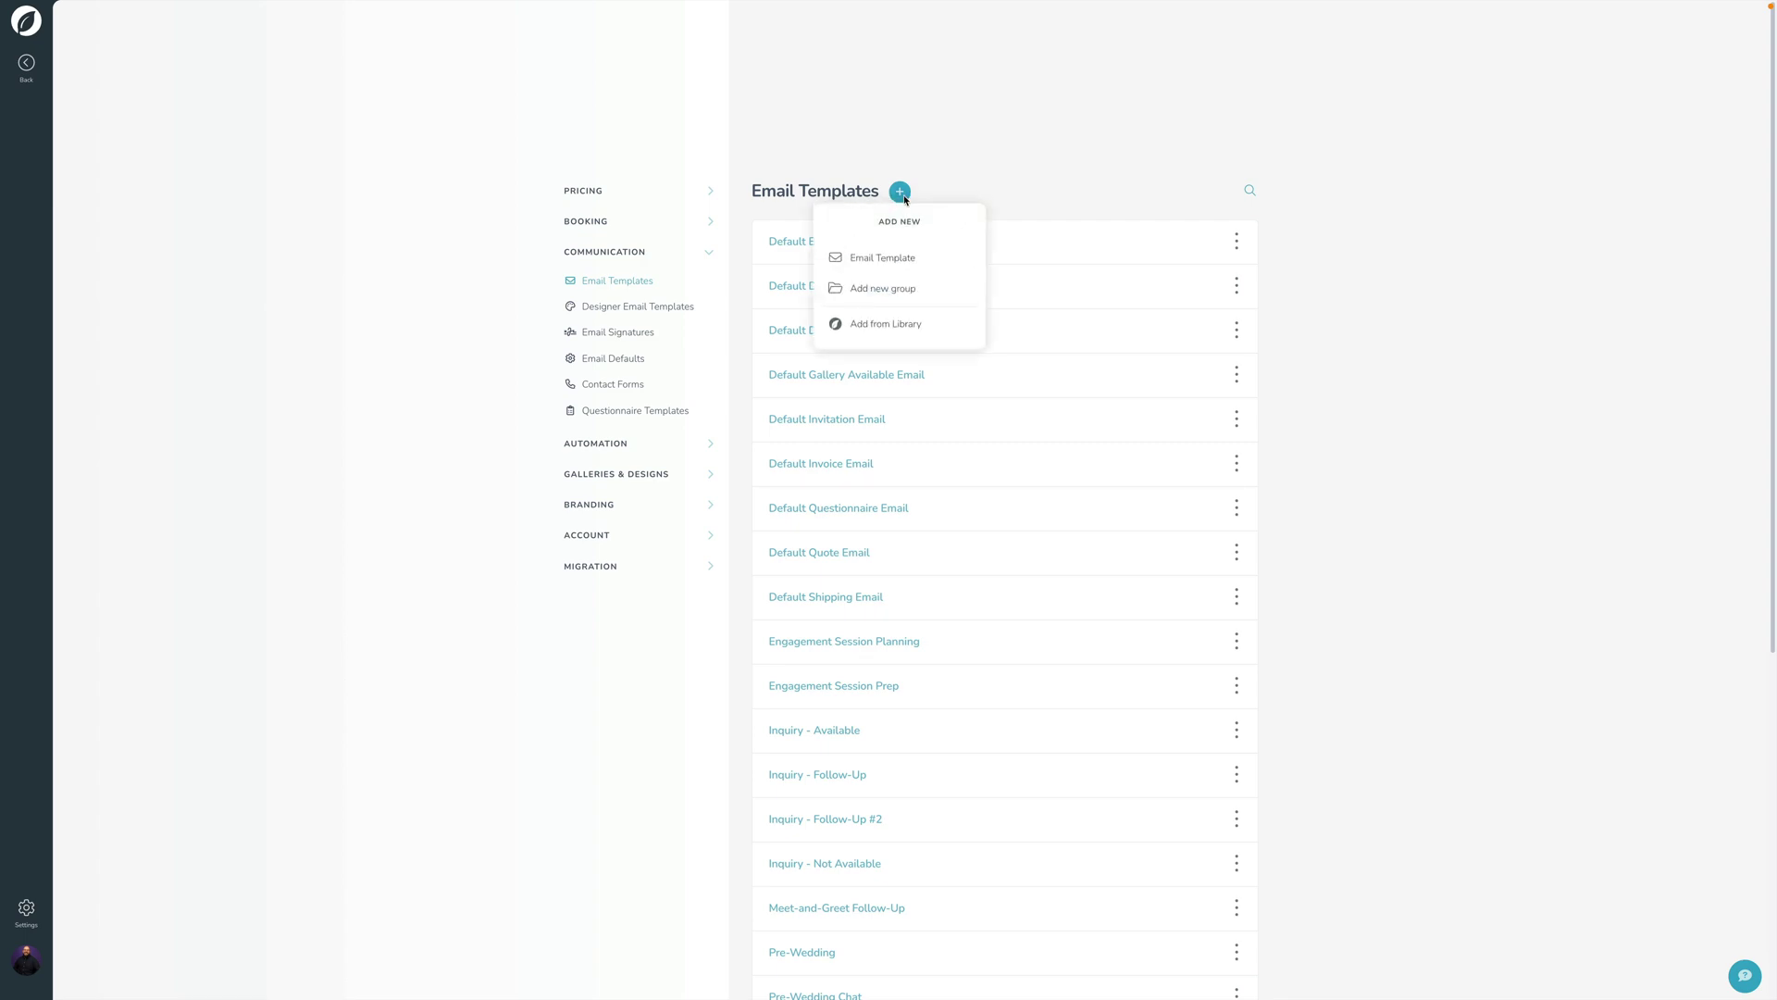
click(877, 289)
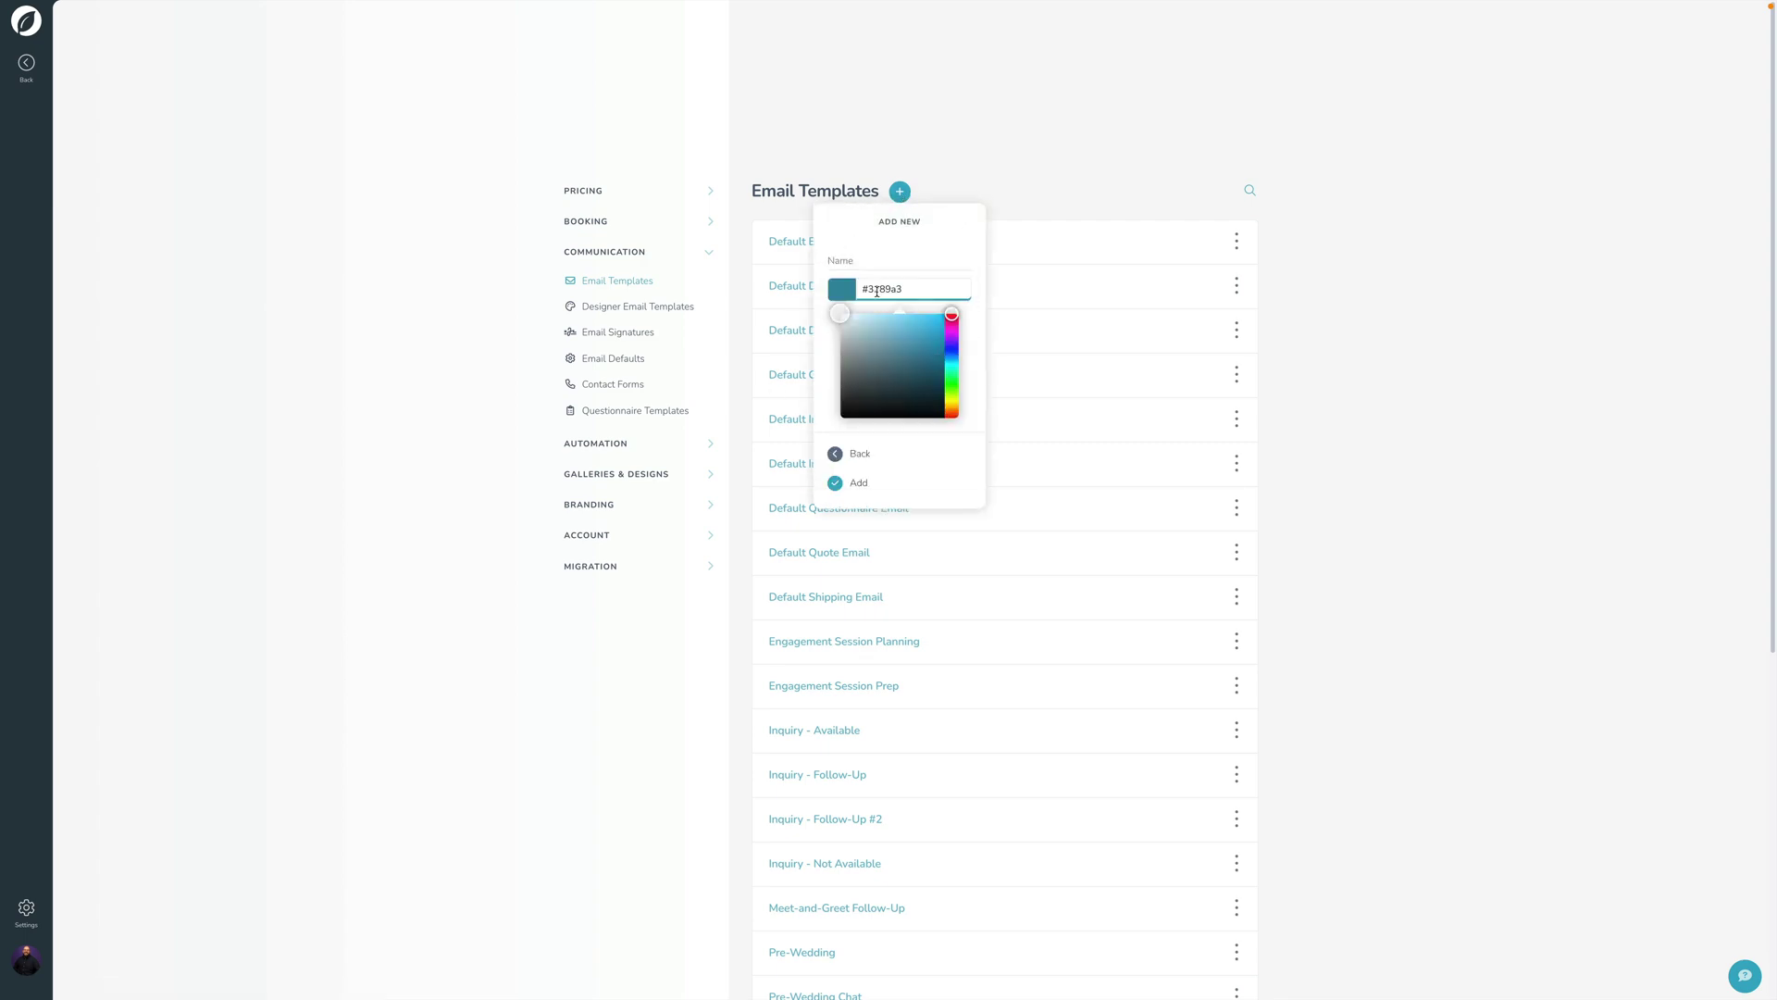
click(878, 260)
drag(957, 360, 878, 329)
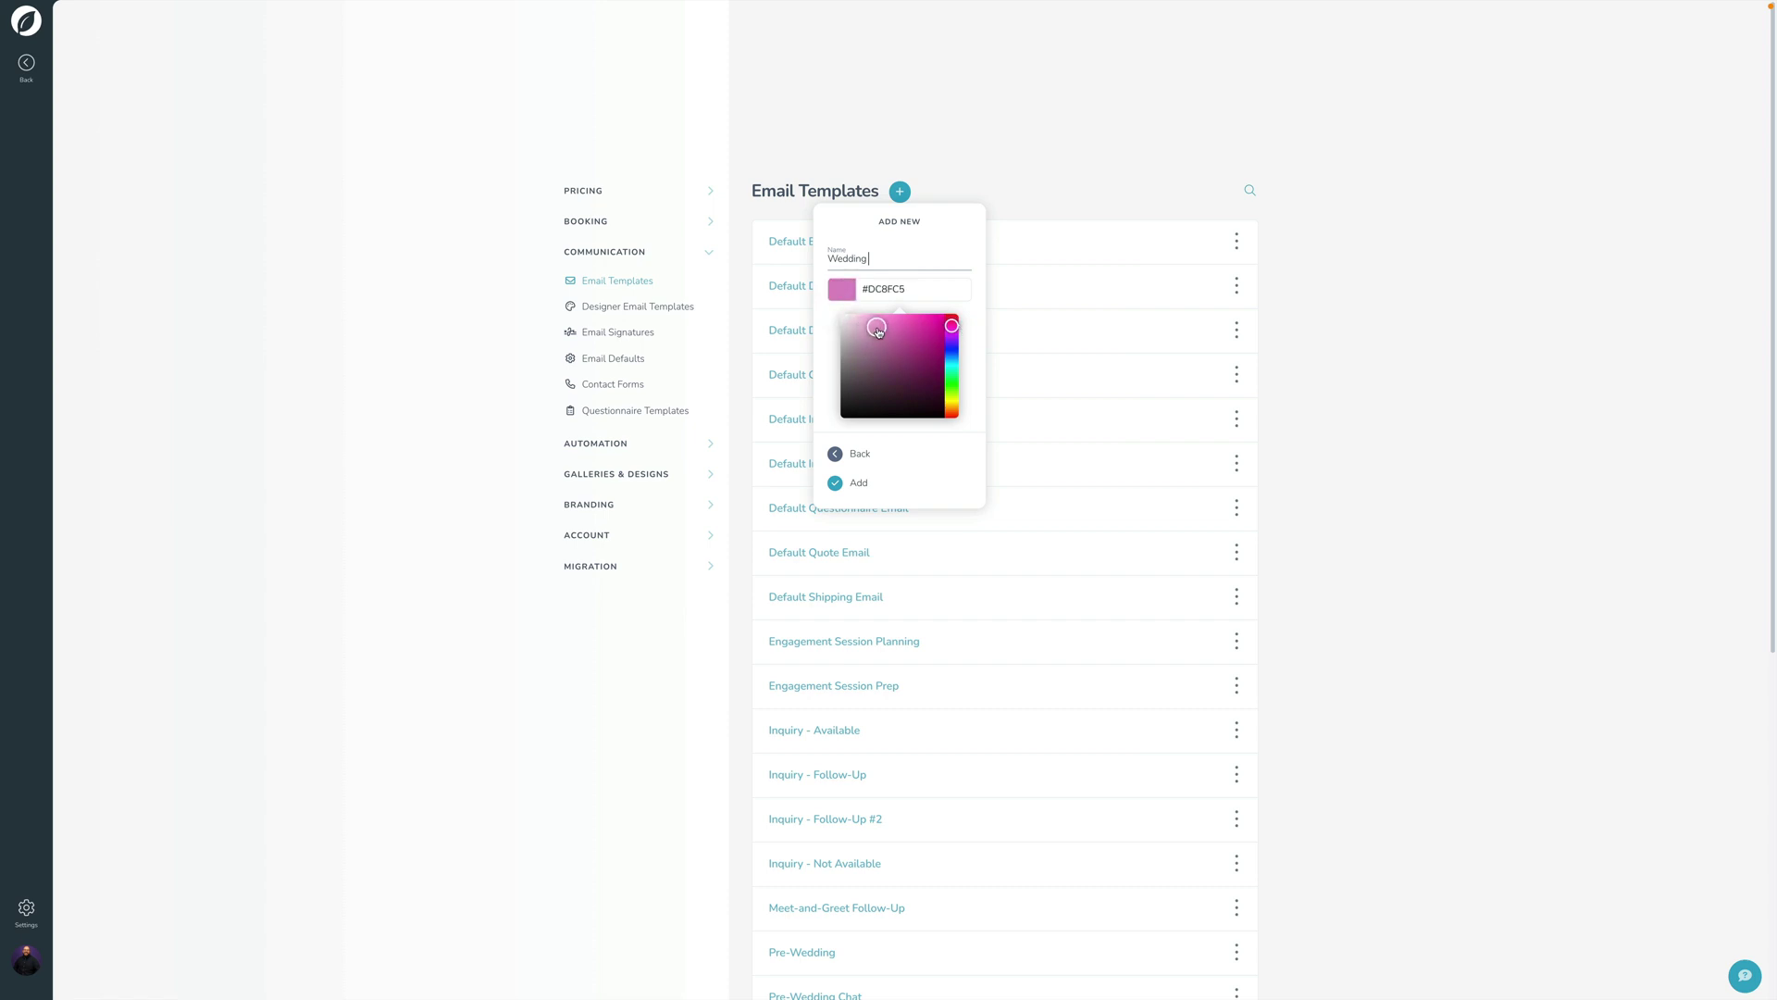
click(846, 483)
click(893, 196)
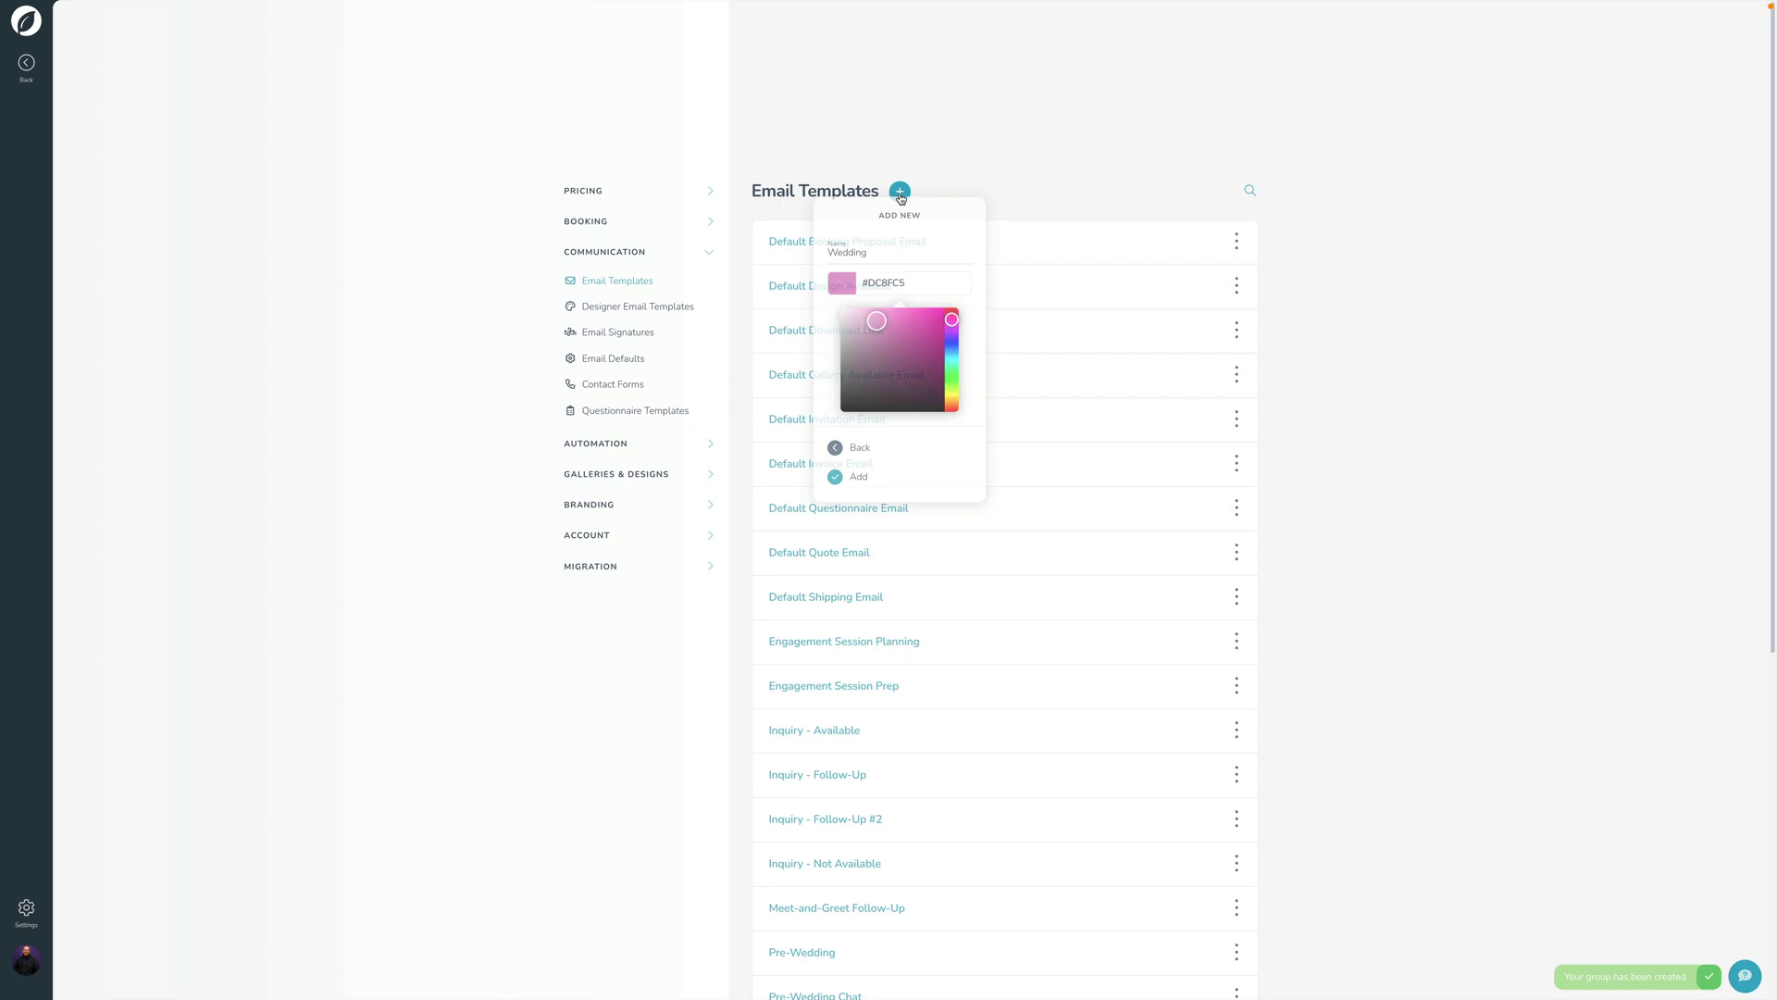
click(845, 455)
- Add a light-blue Portrait template group
click(872, 290)
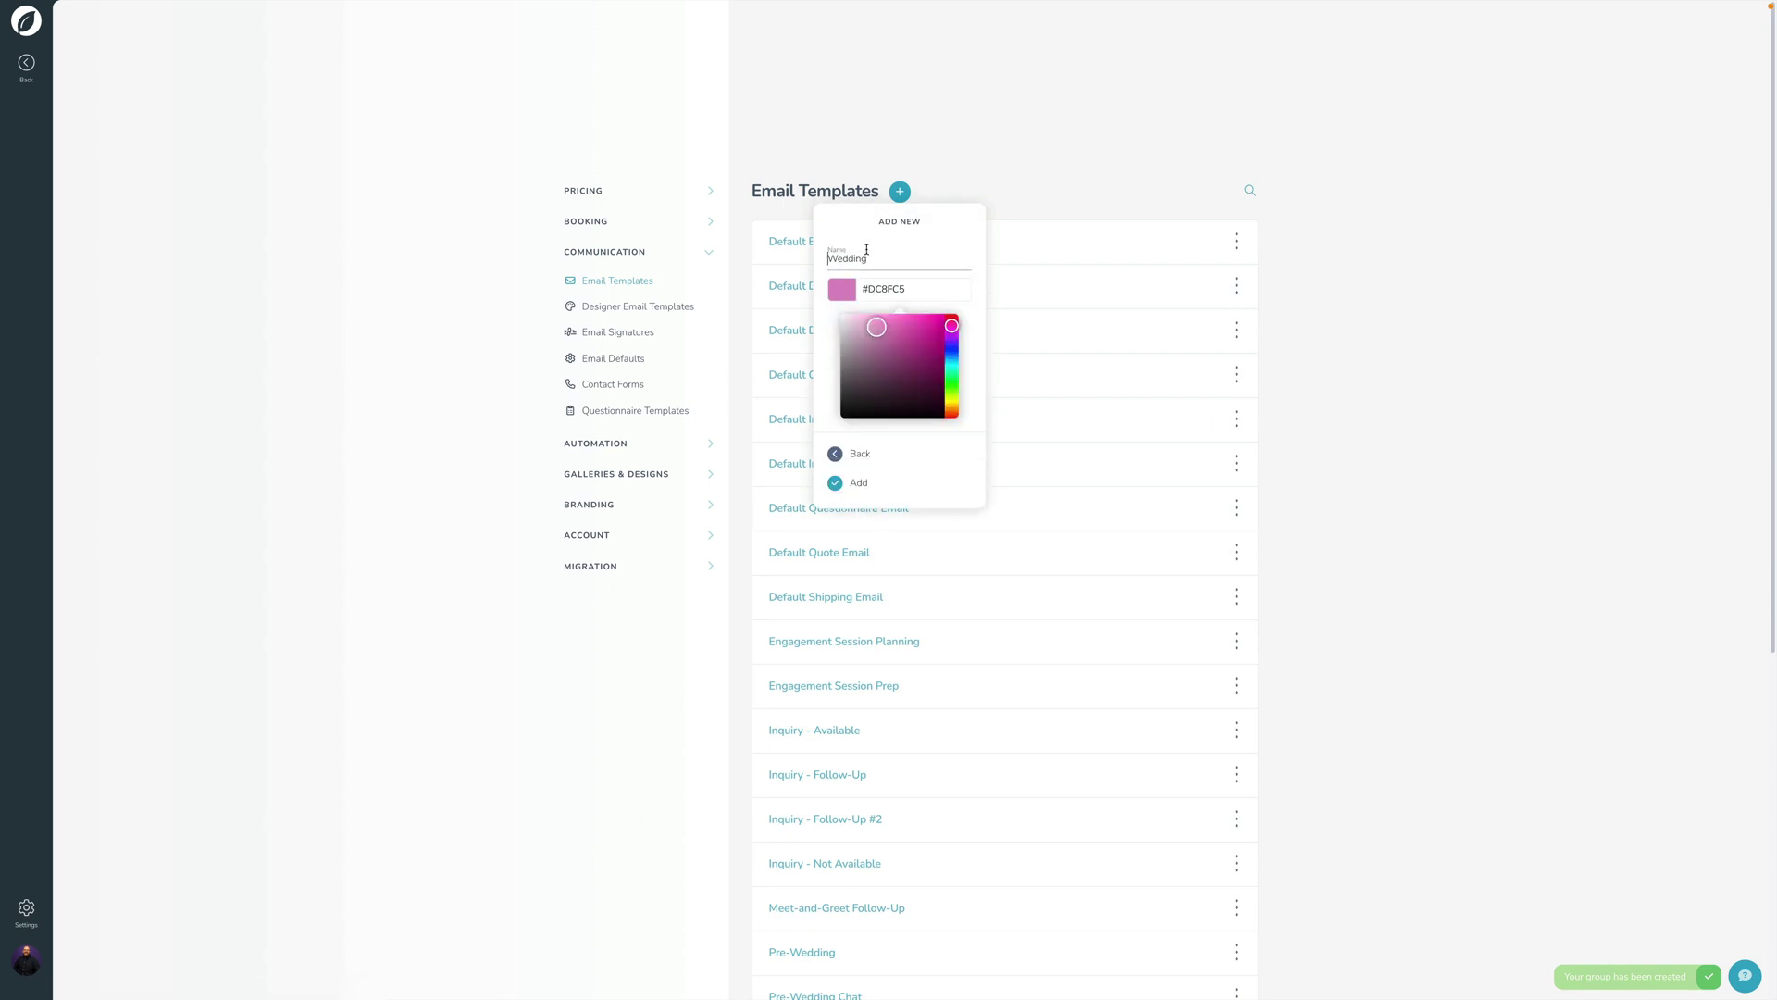
double_click(866, 252)
text(Portrait)
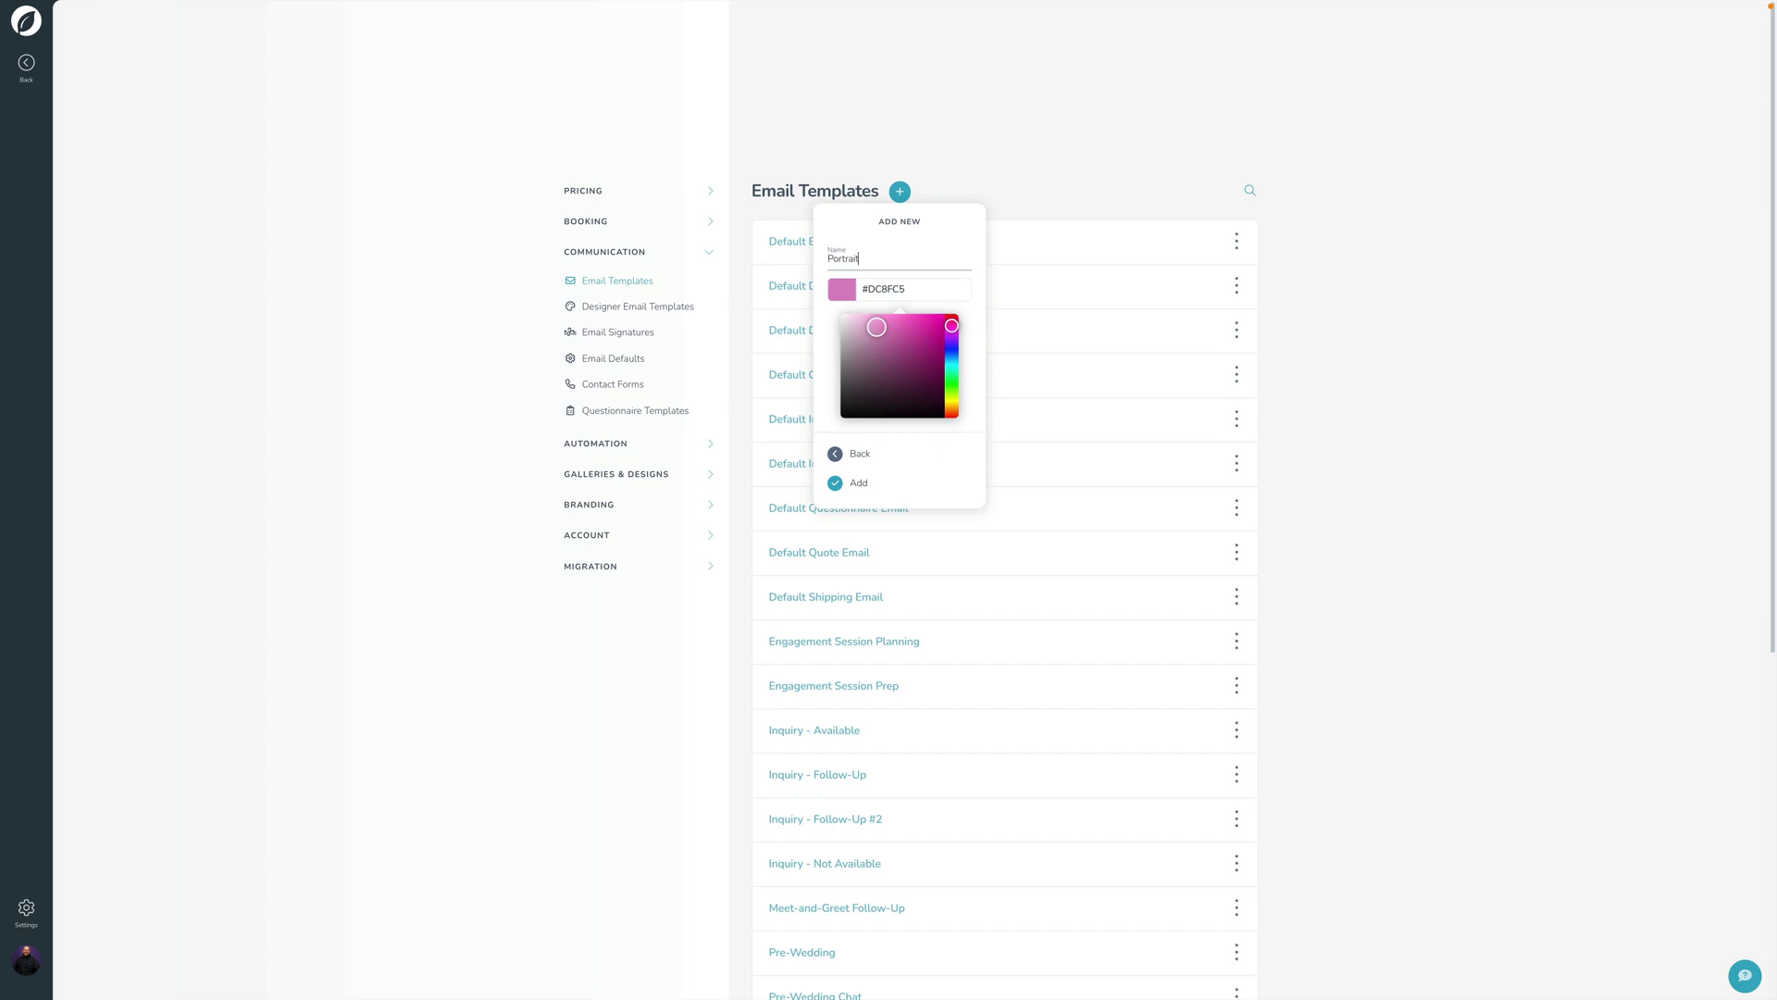
drag(951, 327, 954, 361)
click(843, 482)
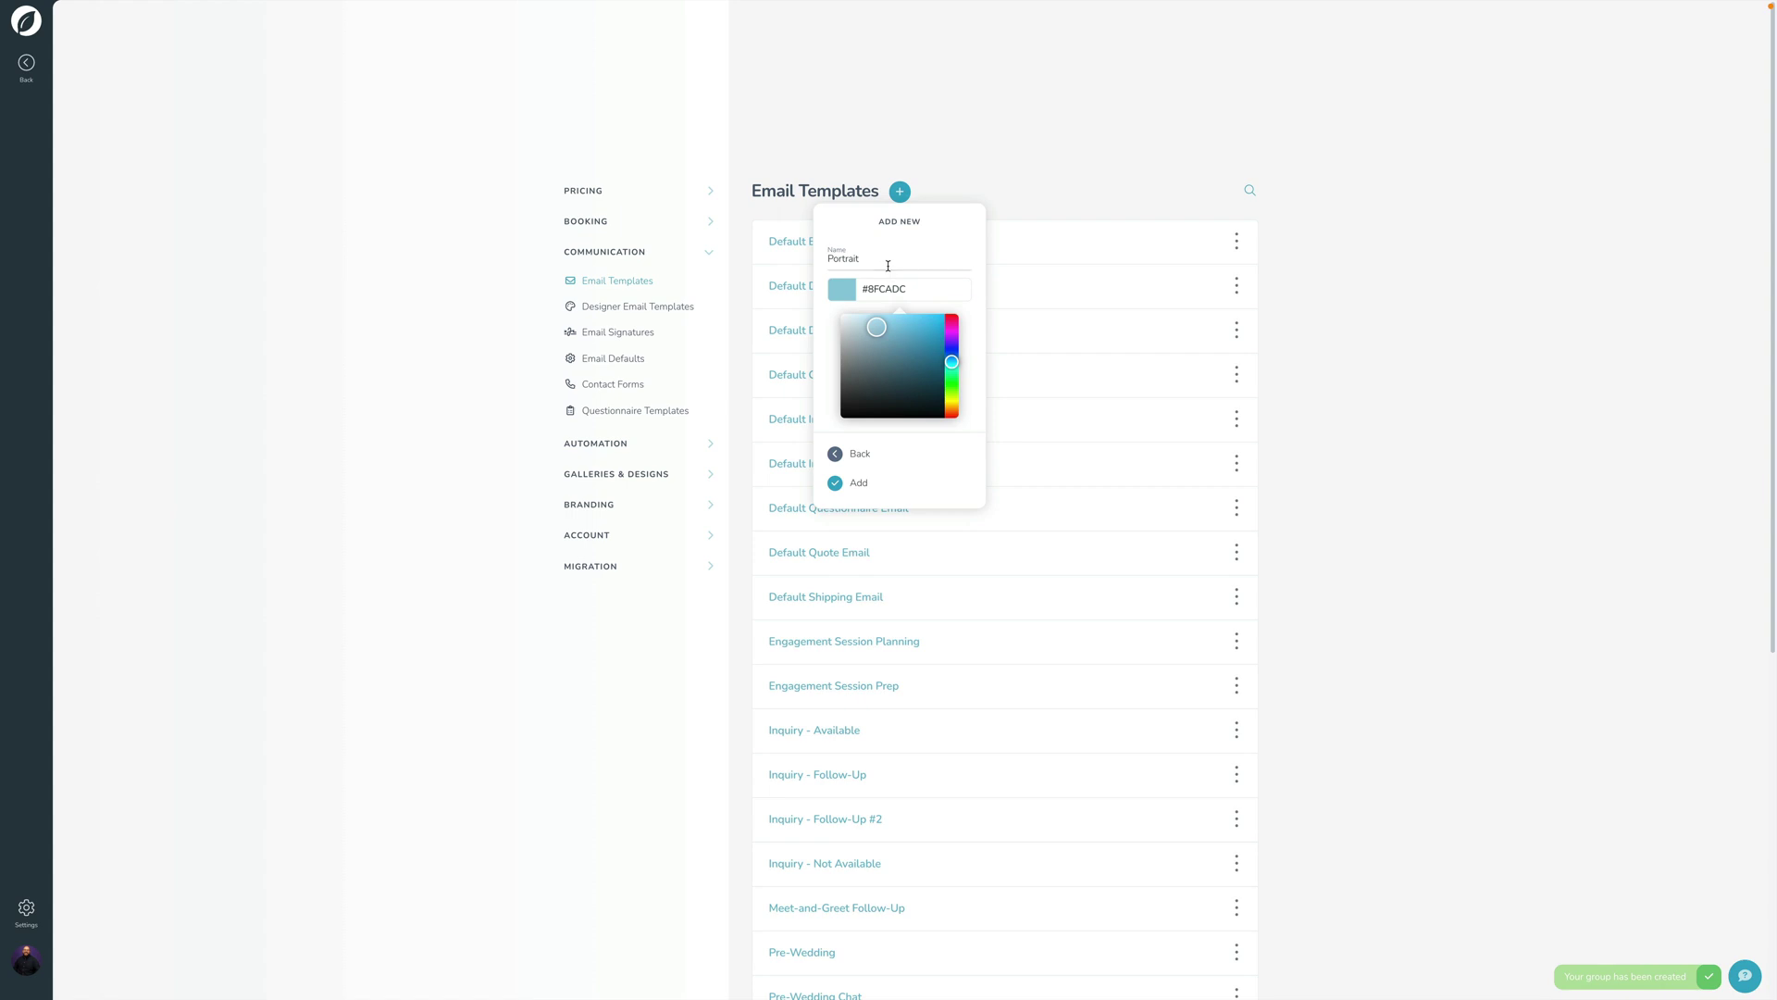
- Add a soft-green Maternity and Newborn template group
double_click(888, 265)
text(Maternity and Newborn)
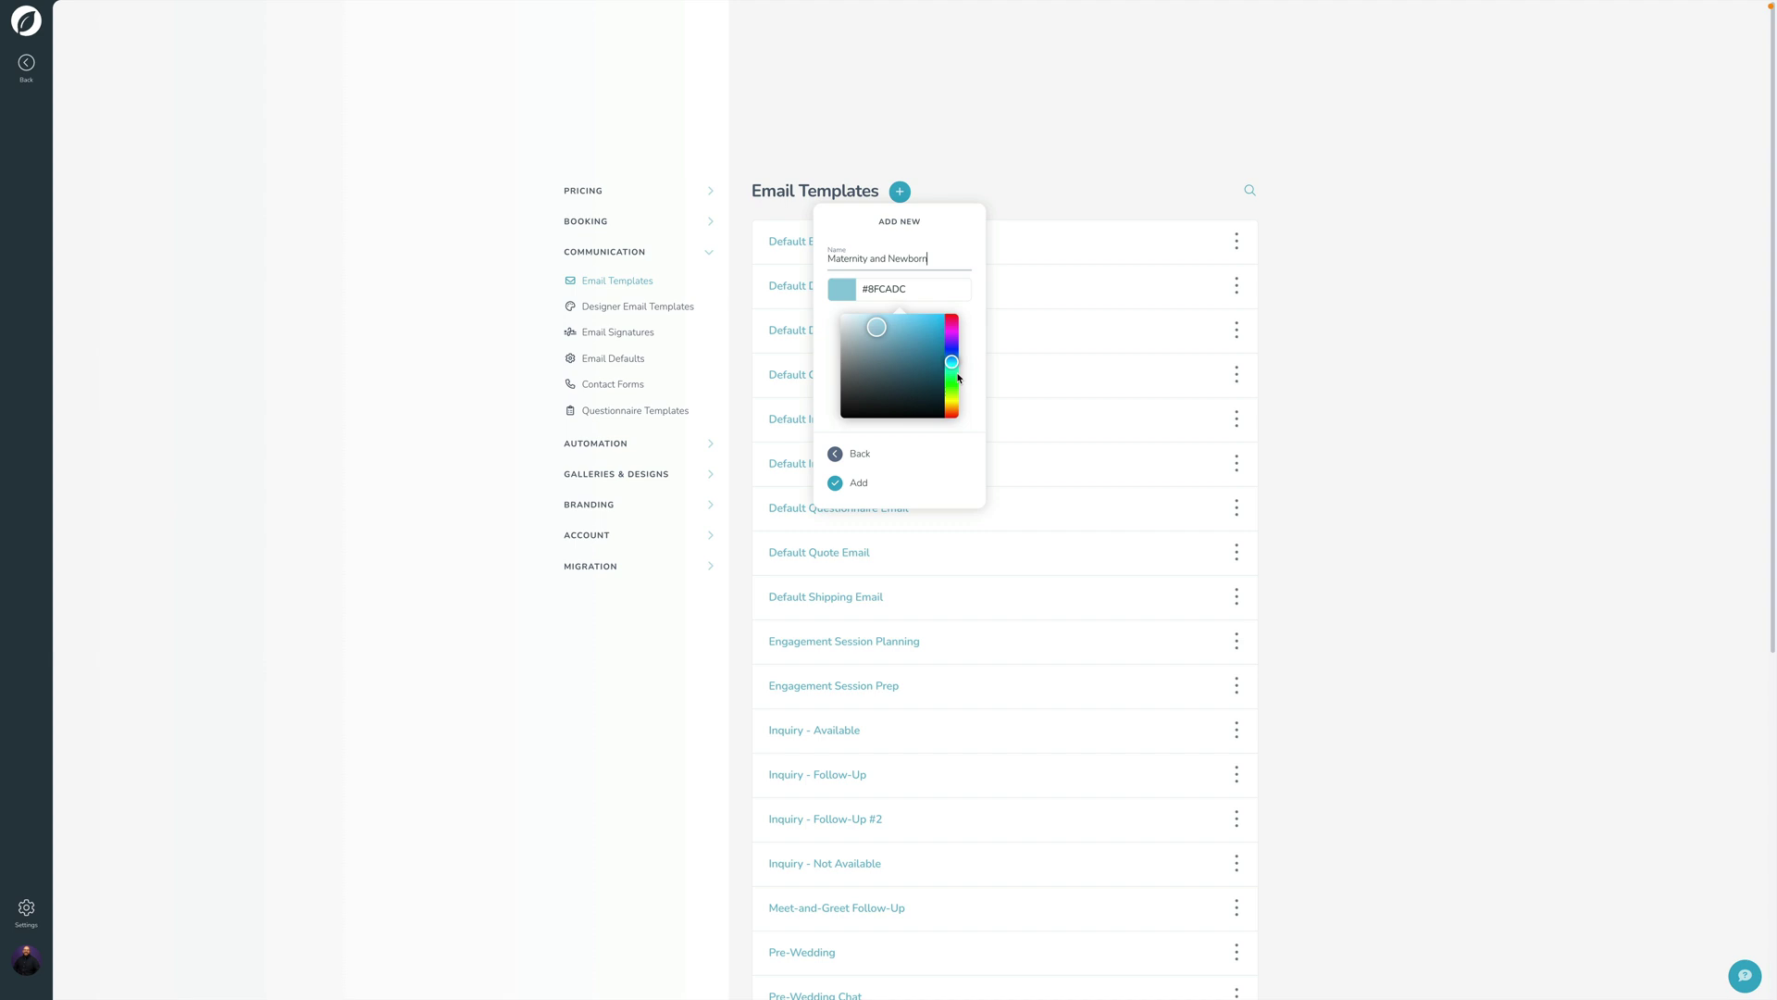
drag(951, 362, 951, 393)
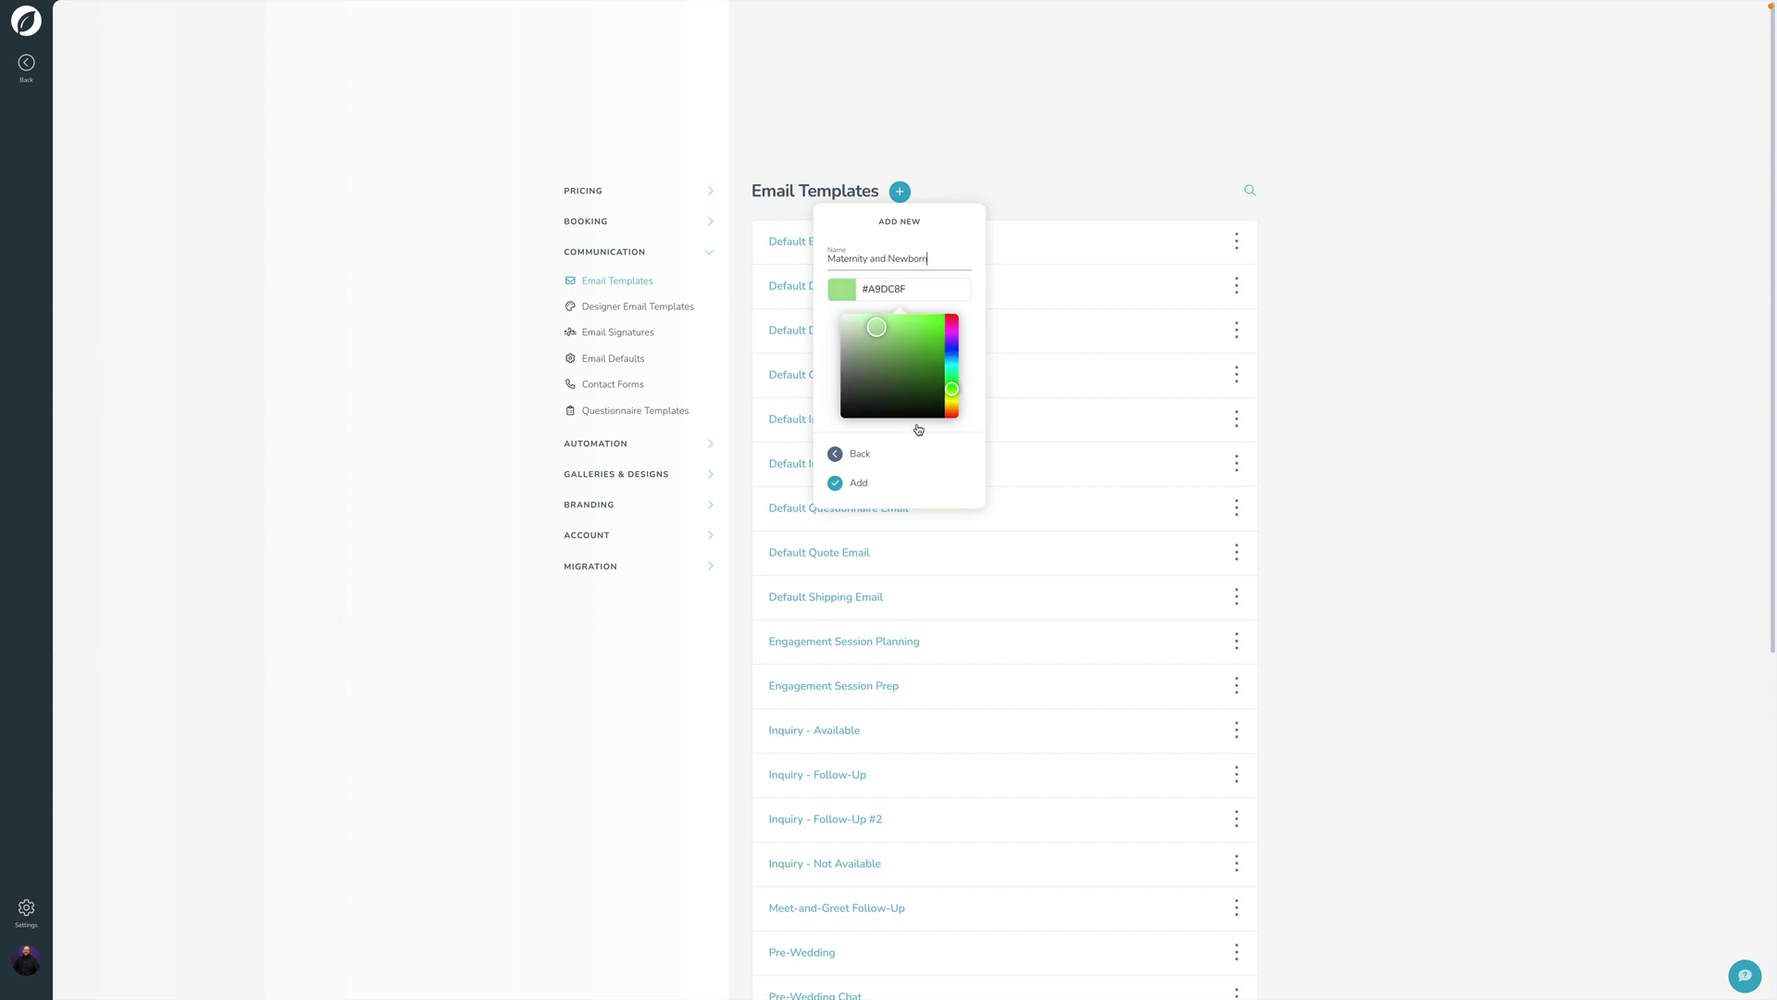
click(875, 483)
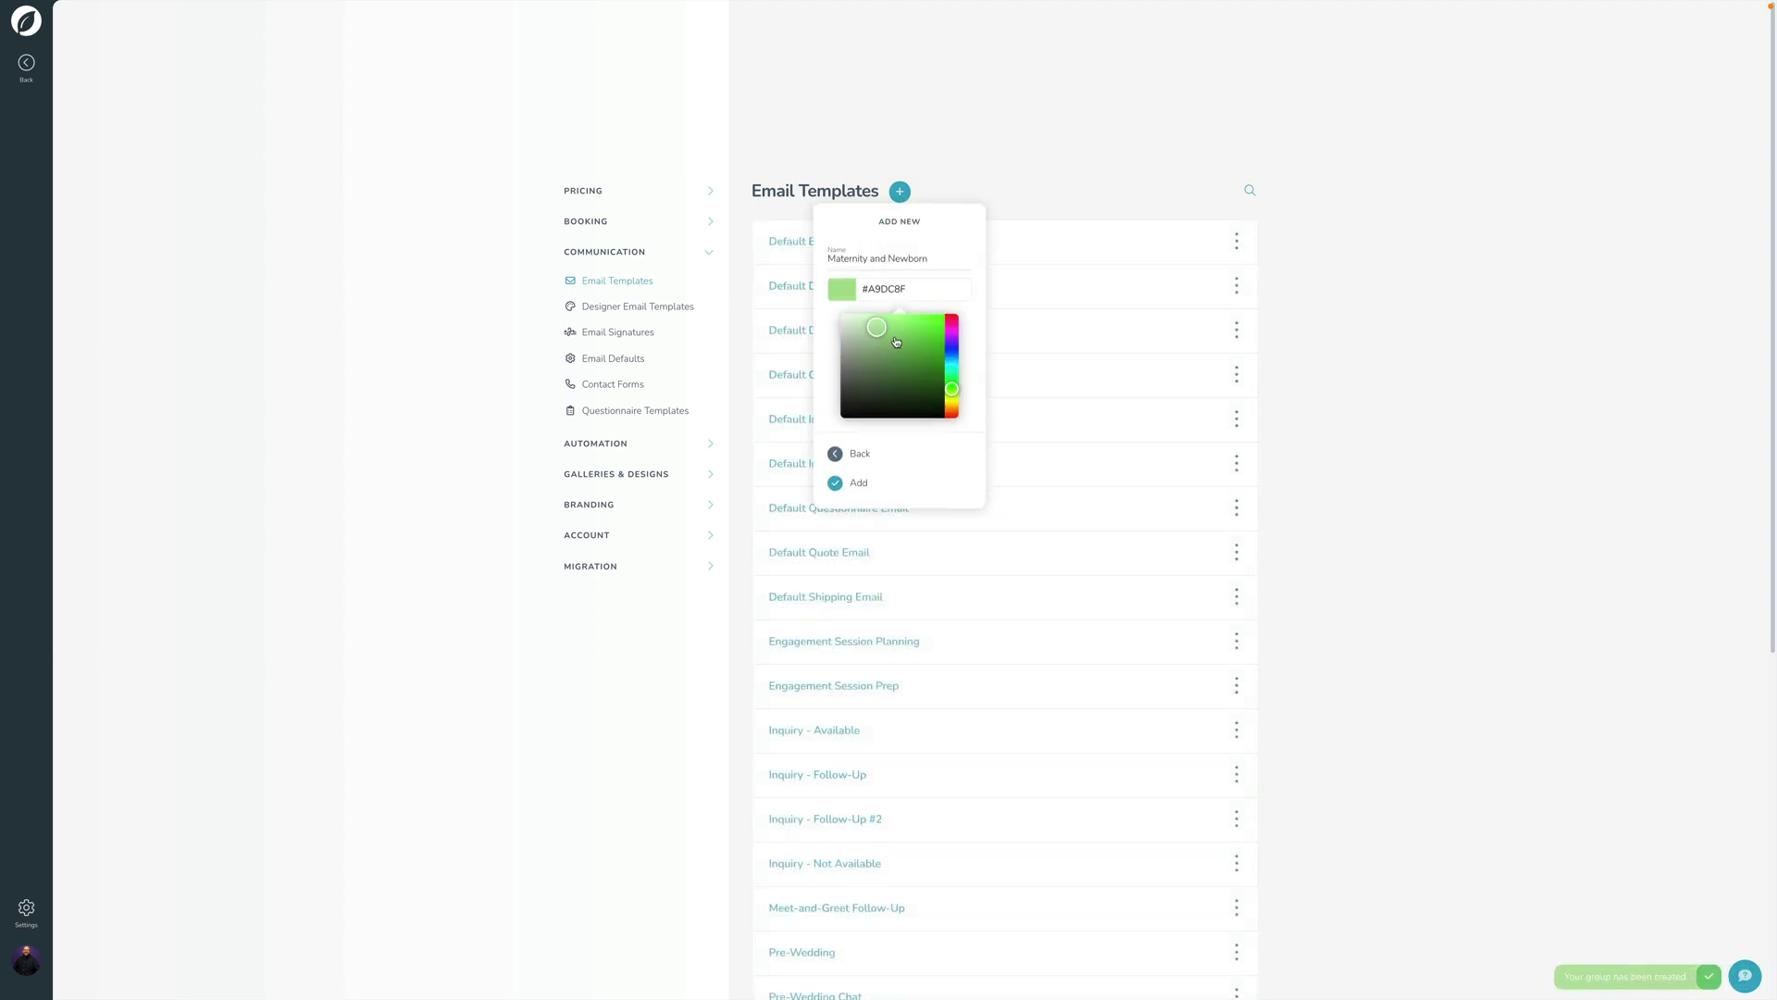
- Add a Boudoir template group in rose #DC808F
triple_click(874, 262)
text(Boudoir)
mouse_move(951, 389)
mouse_down()
mouse_move(956, 327)
mouse_move(956, 416)
mouse_up()
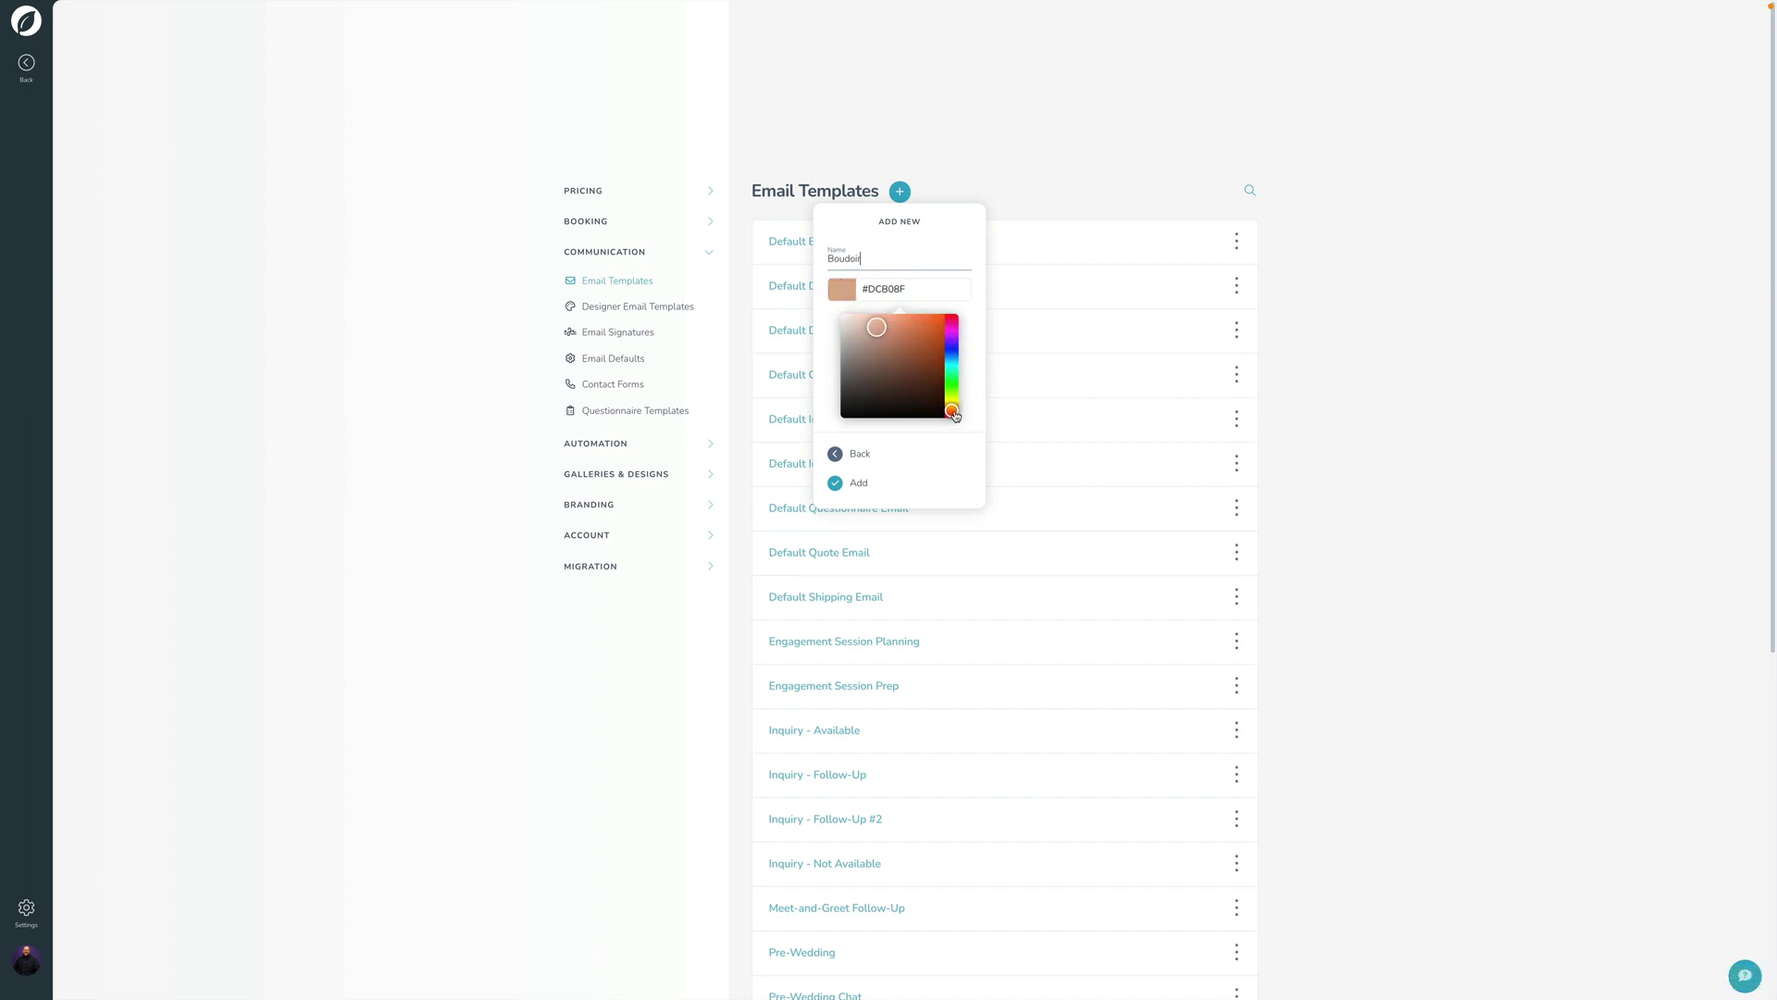
click(880, 486)
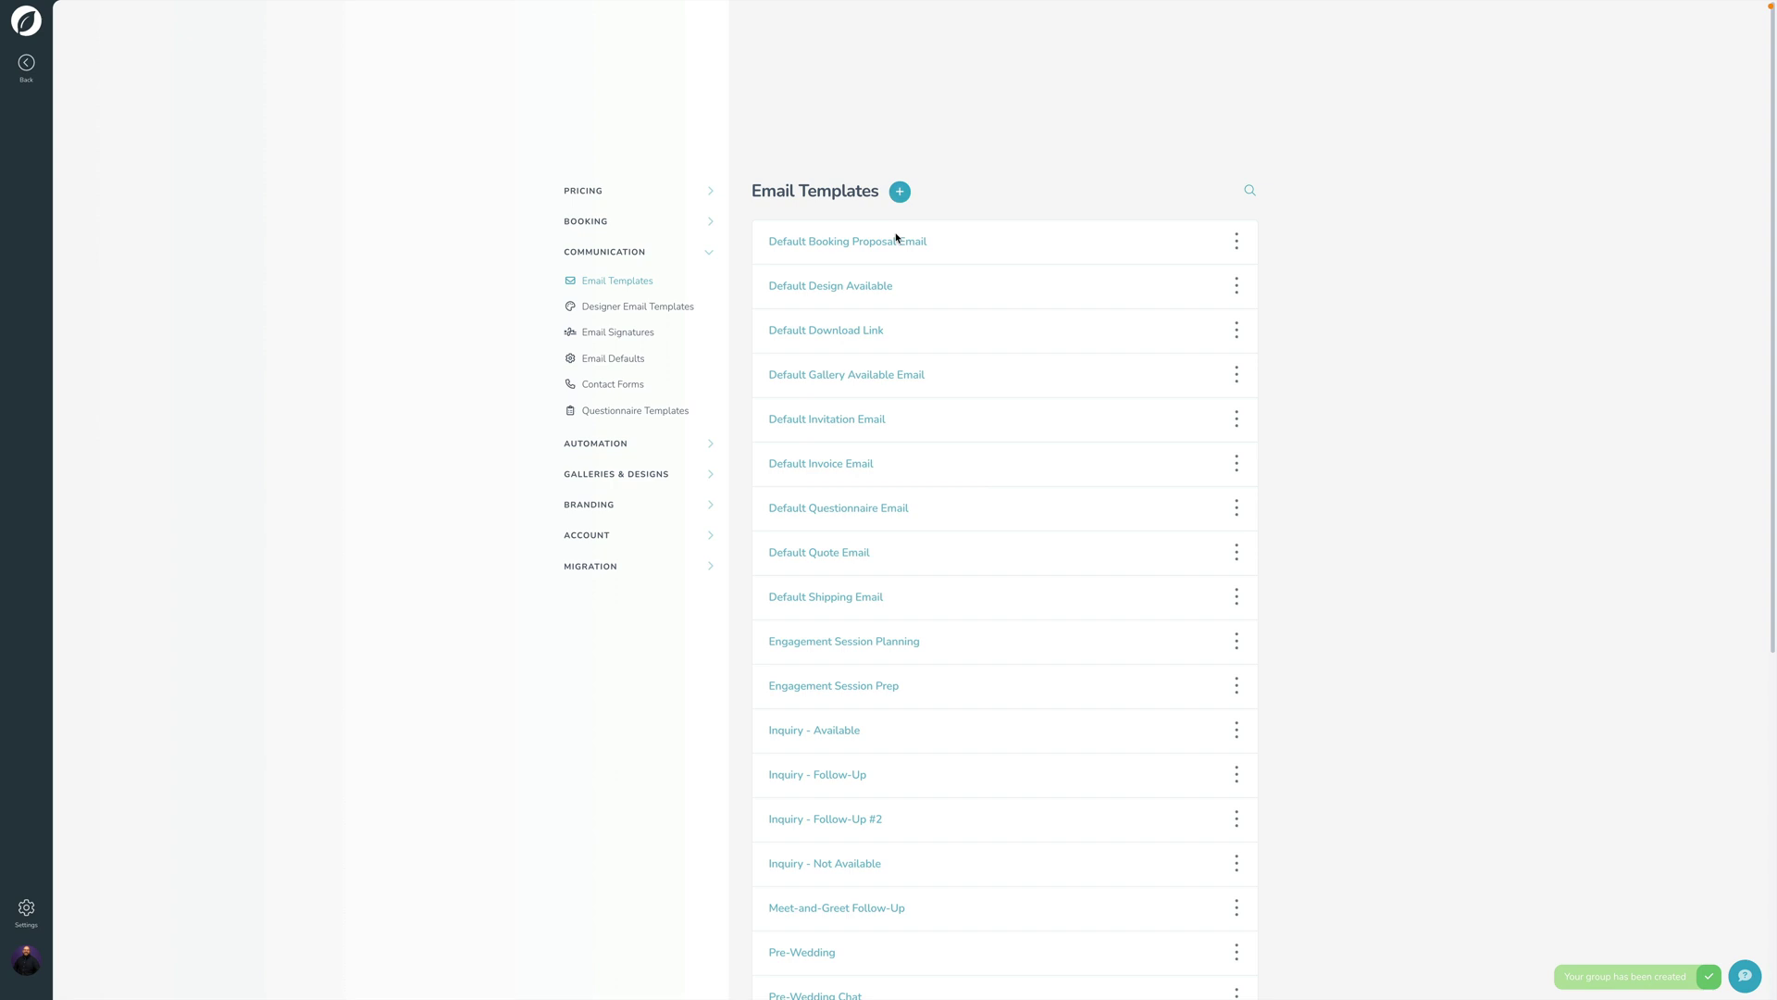
- Add a grey General template group (#B5B5B5), correcting a mistyped name
click(900, 192)
text(Generic)
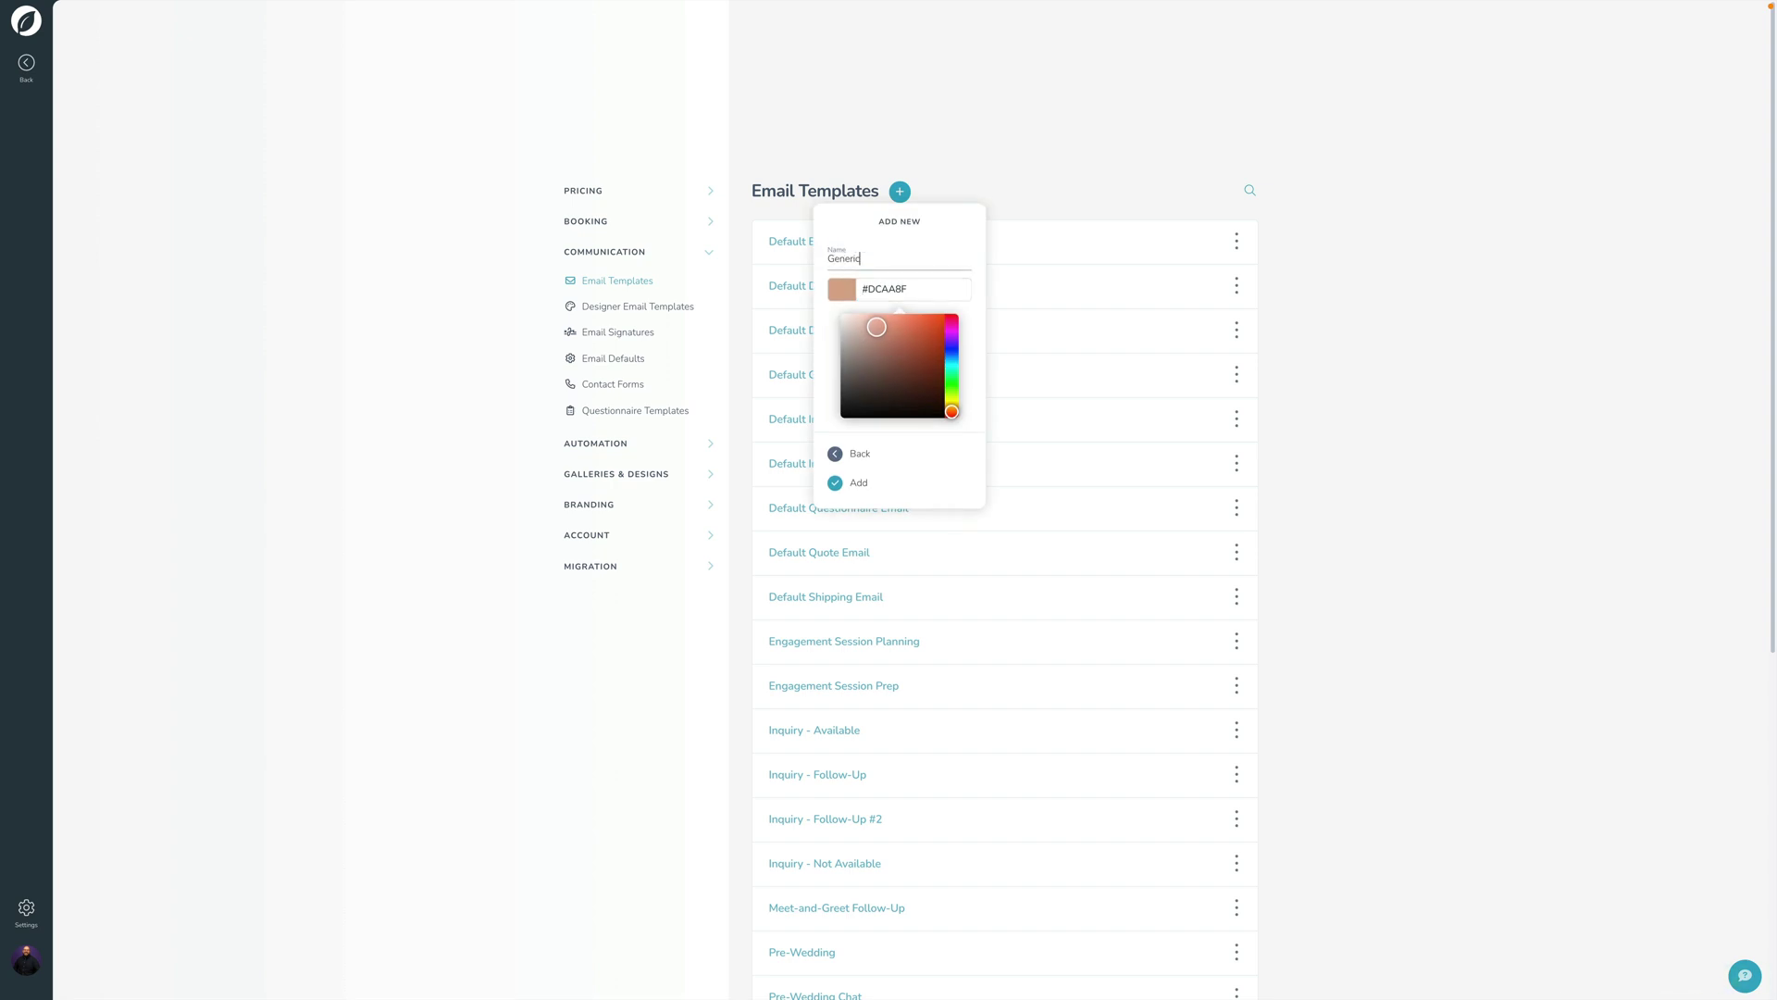
key(ctrl+a)
text(Ge)
drag(871, 359, 833, 342)
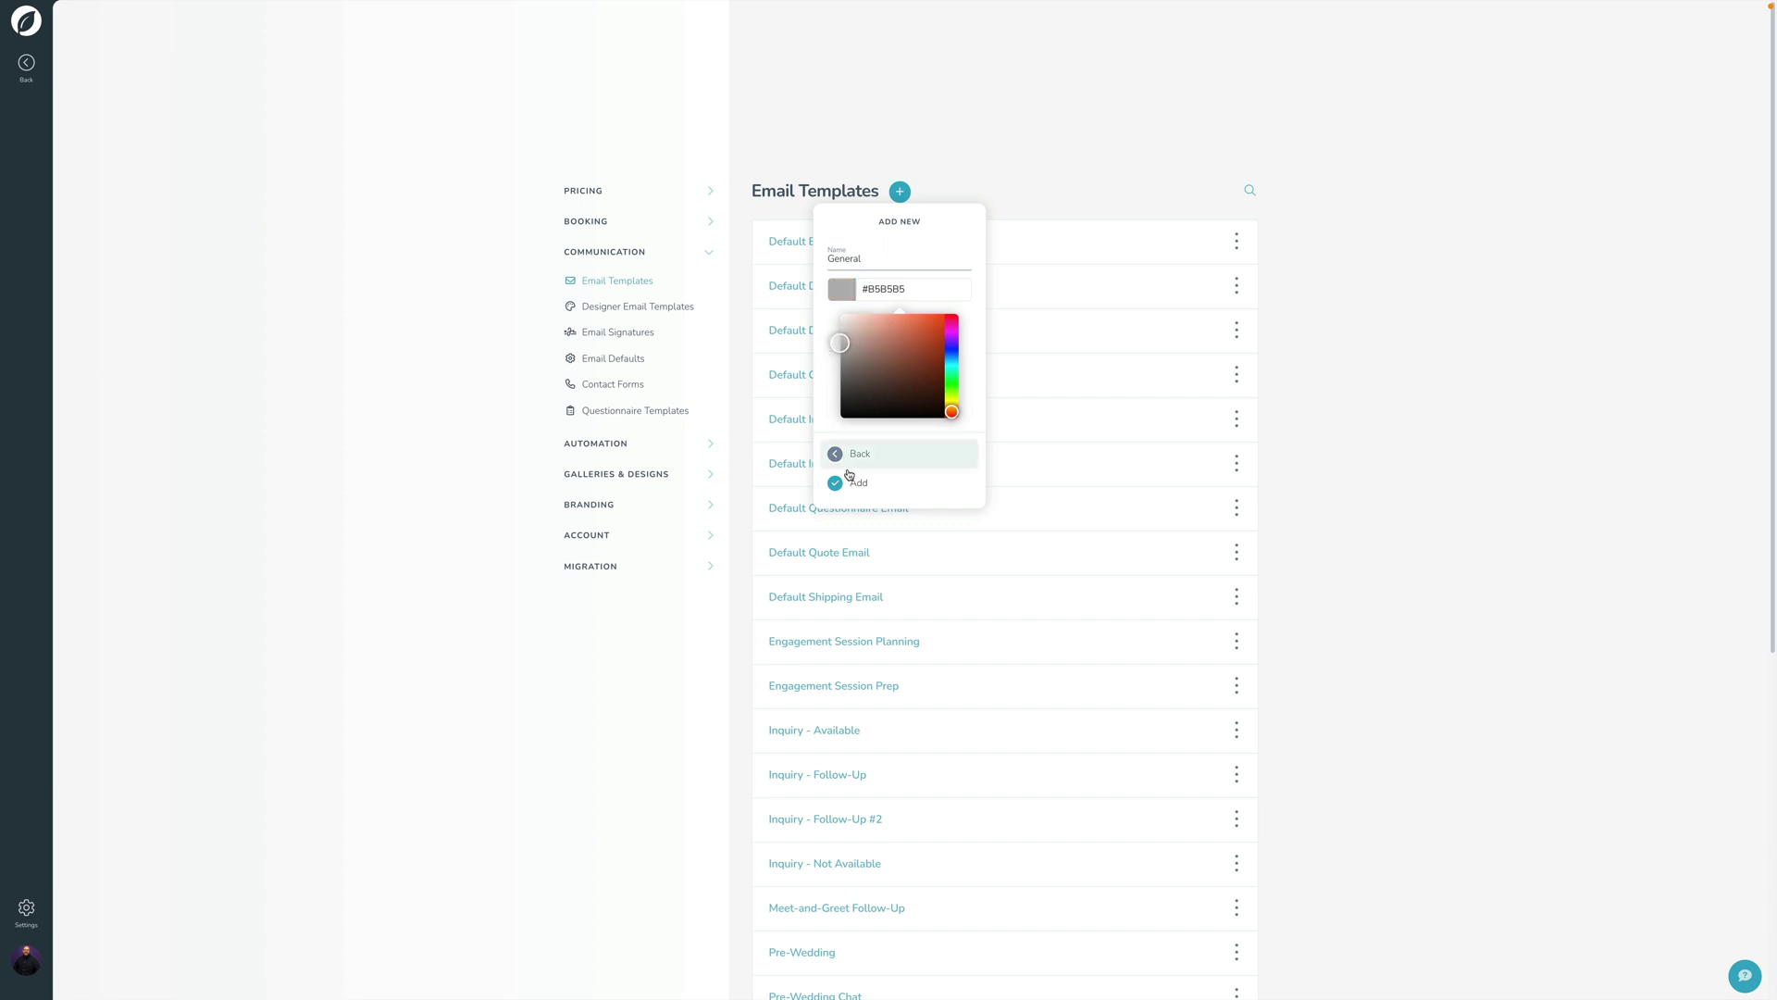
click(850, 478)
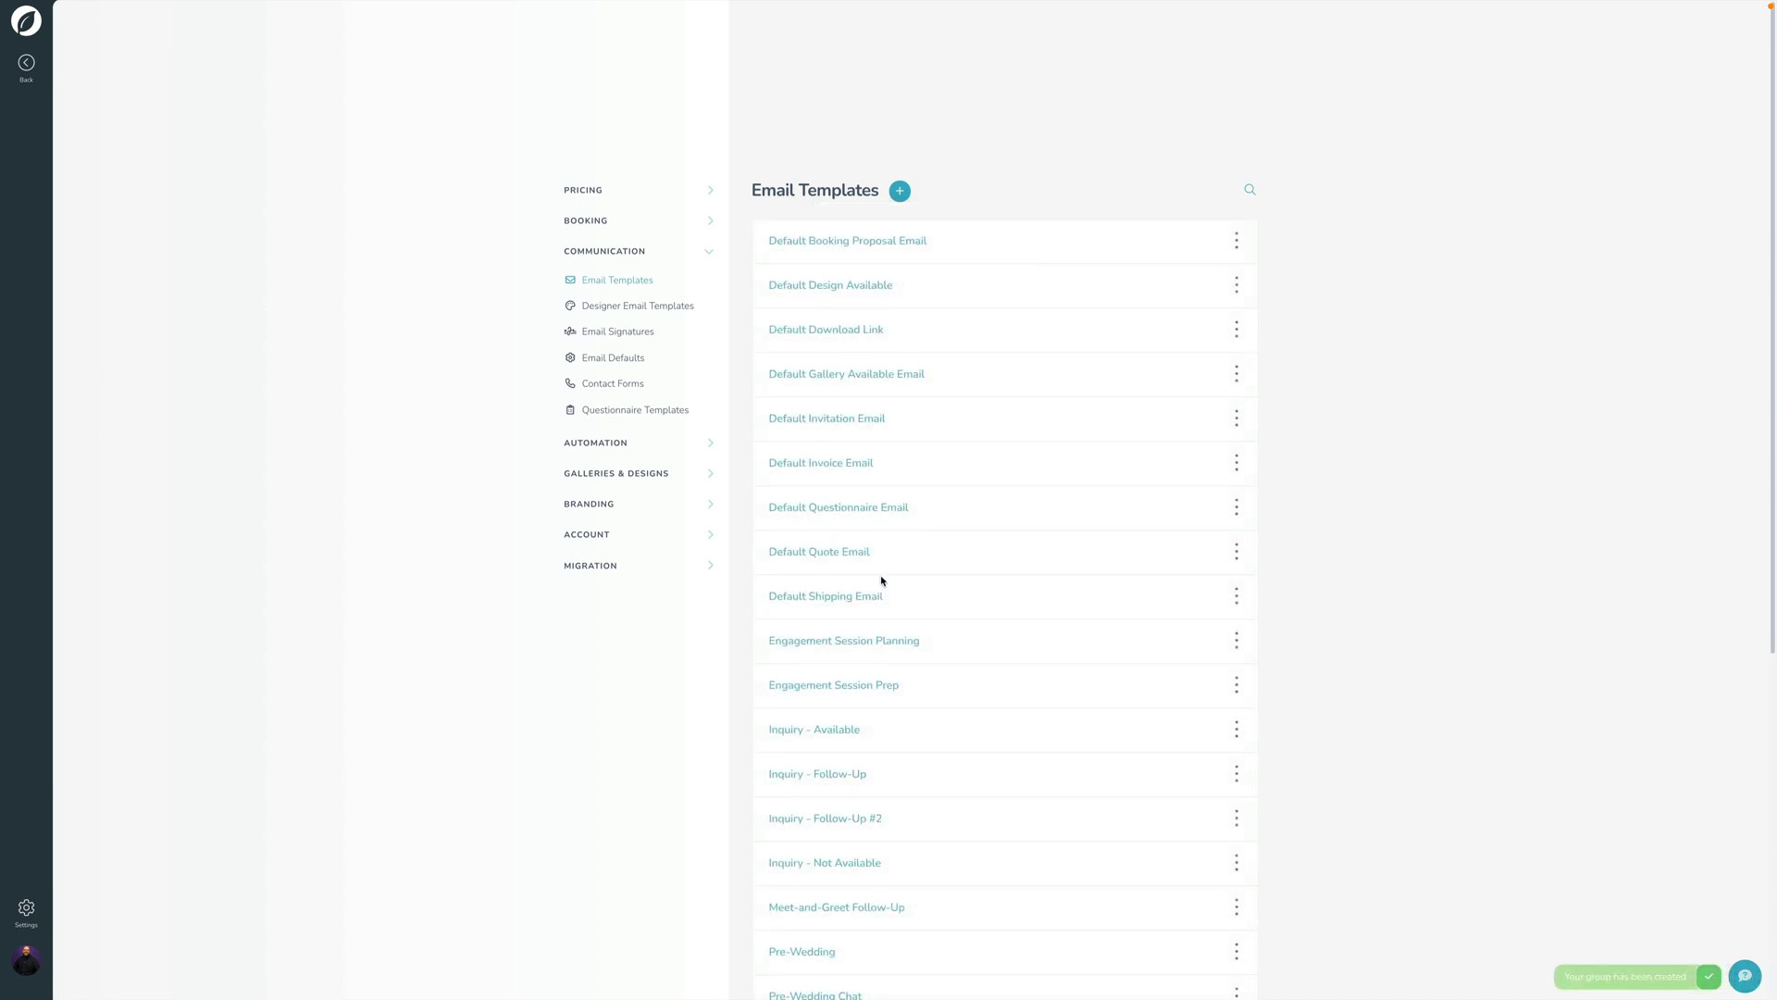
- File Default Booking Proposal Email, Default Design Available and Default Download Link under General
scroll(880, 583, down, 3)
scroll(880, 583, up, 2)
scroll(881, 580, up, 2)
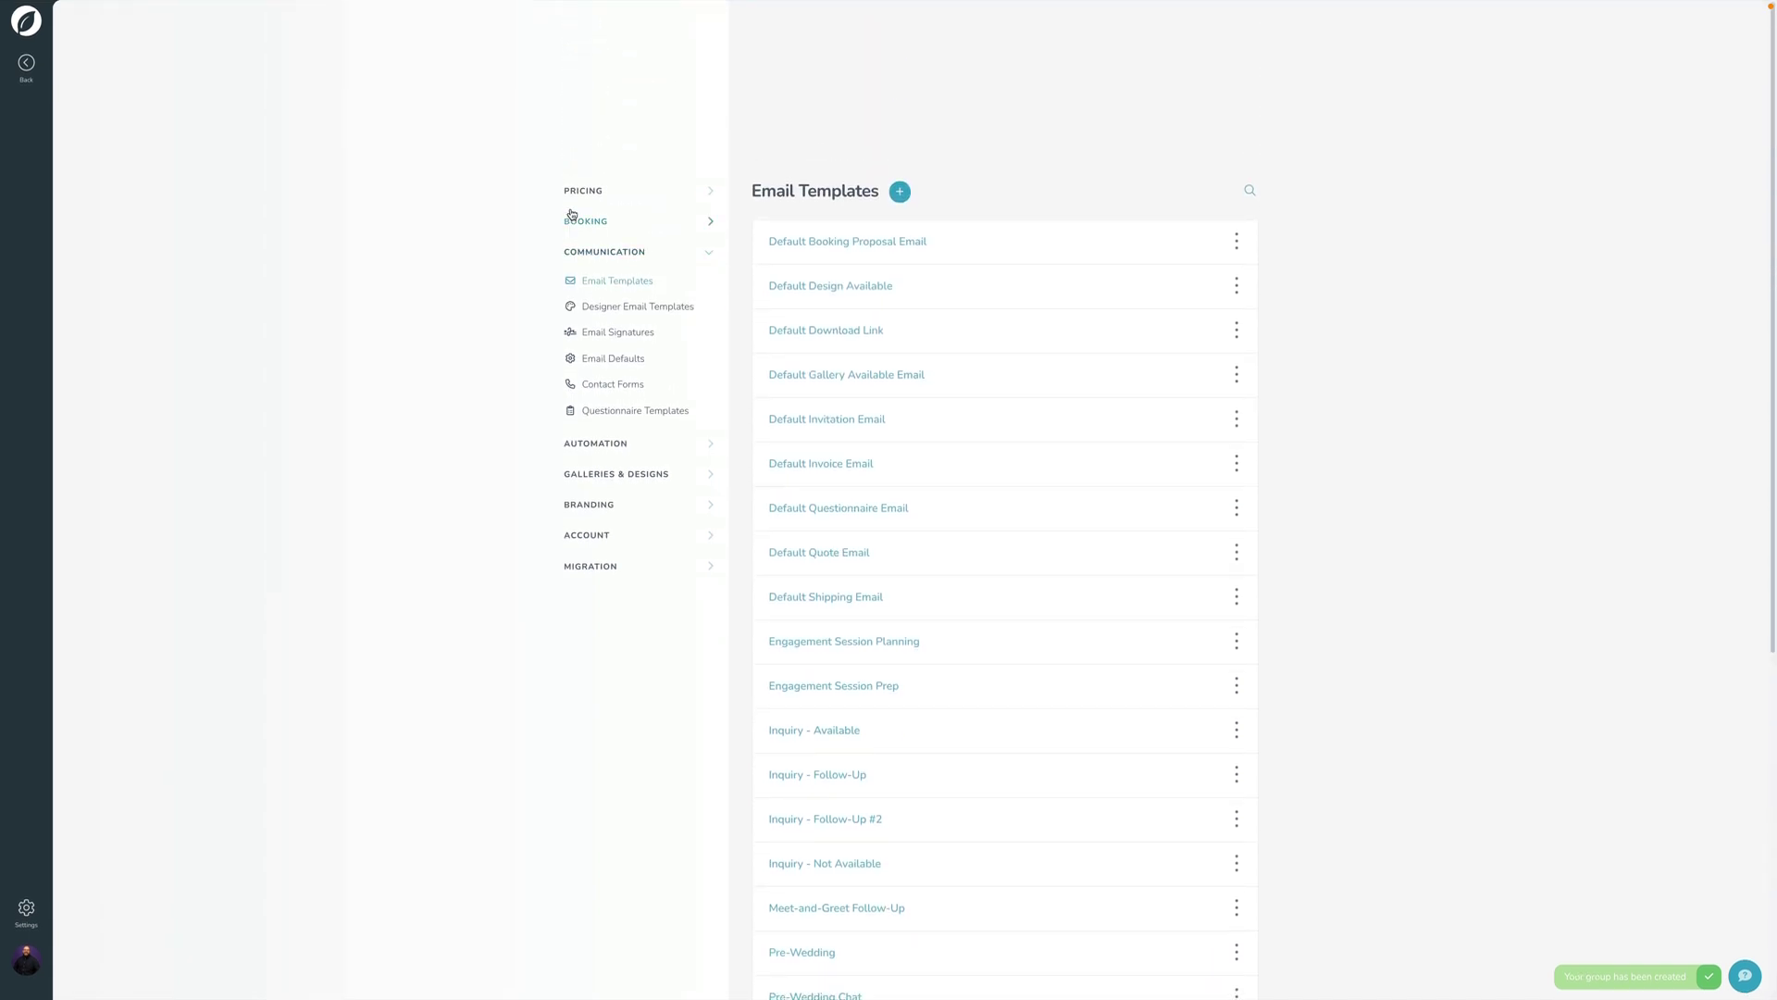
click(1231, 241)
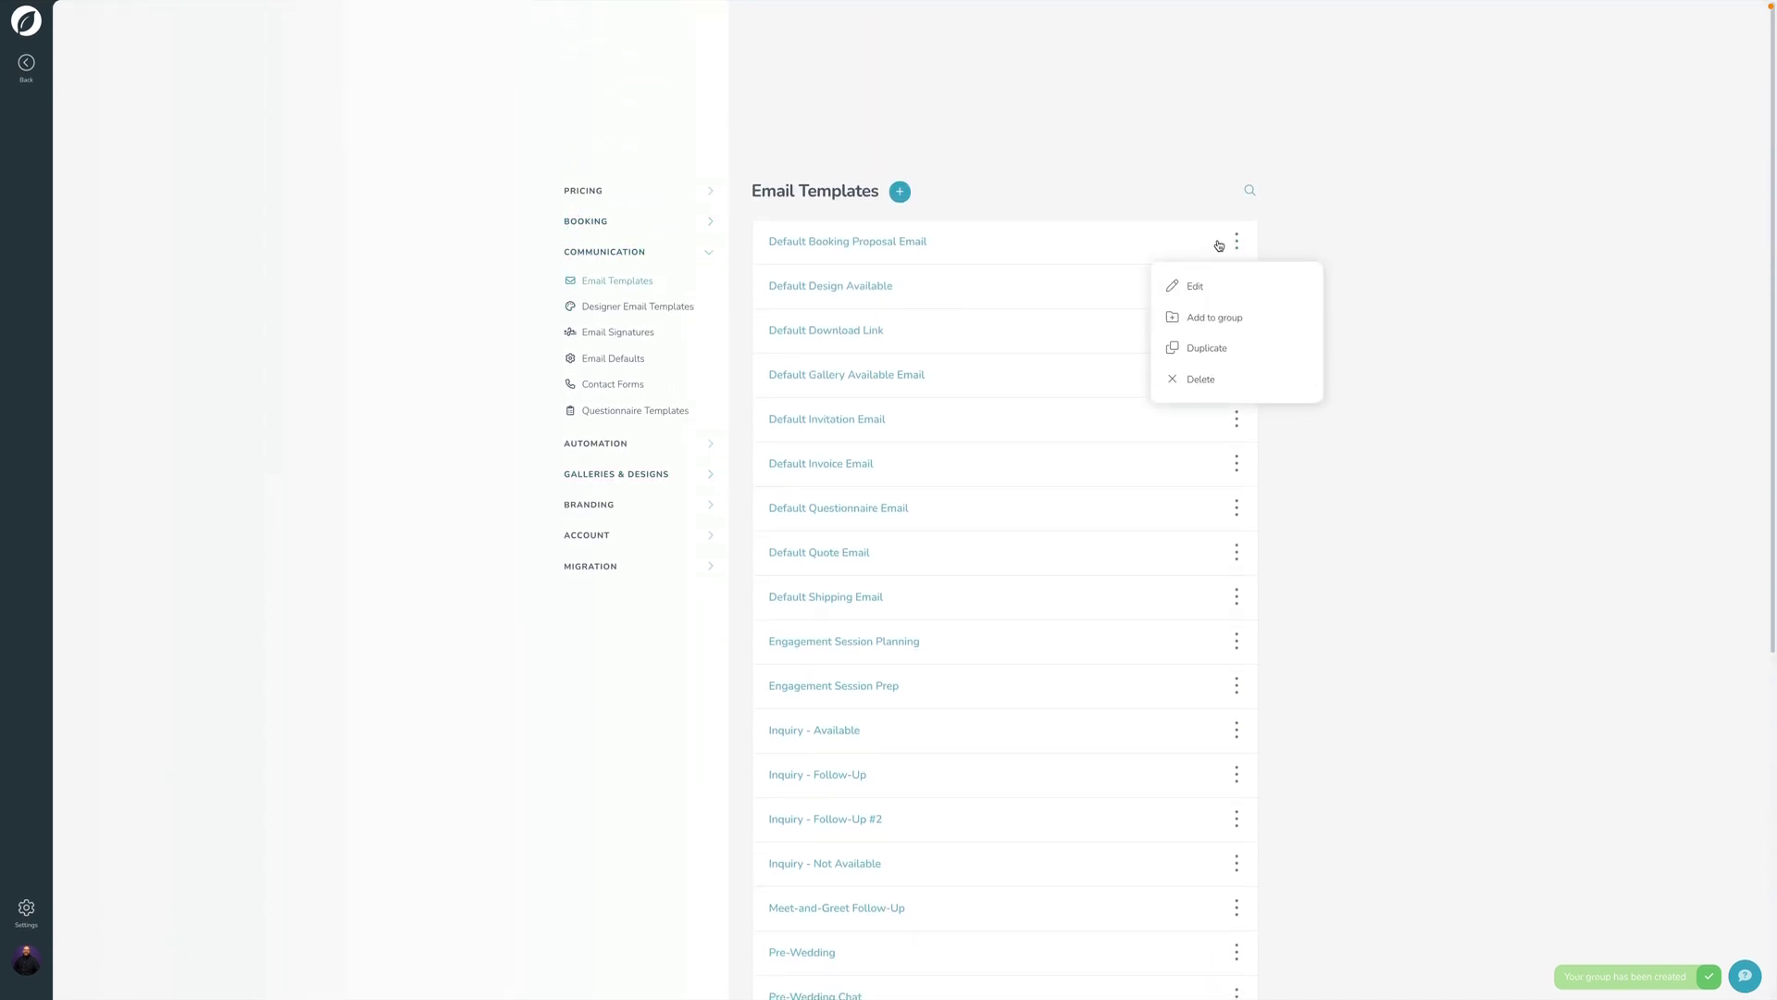
click(1201, 318)
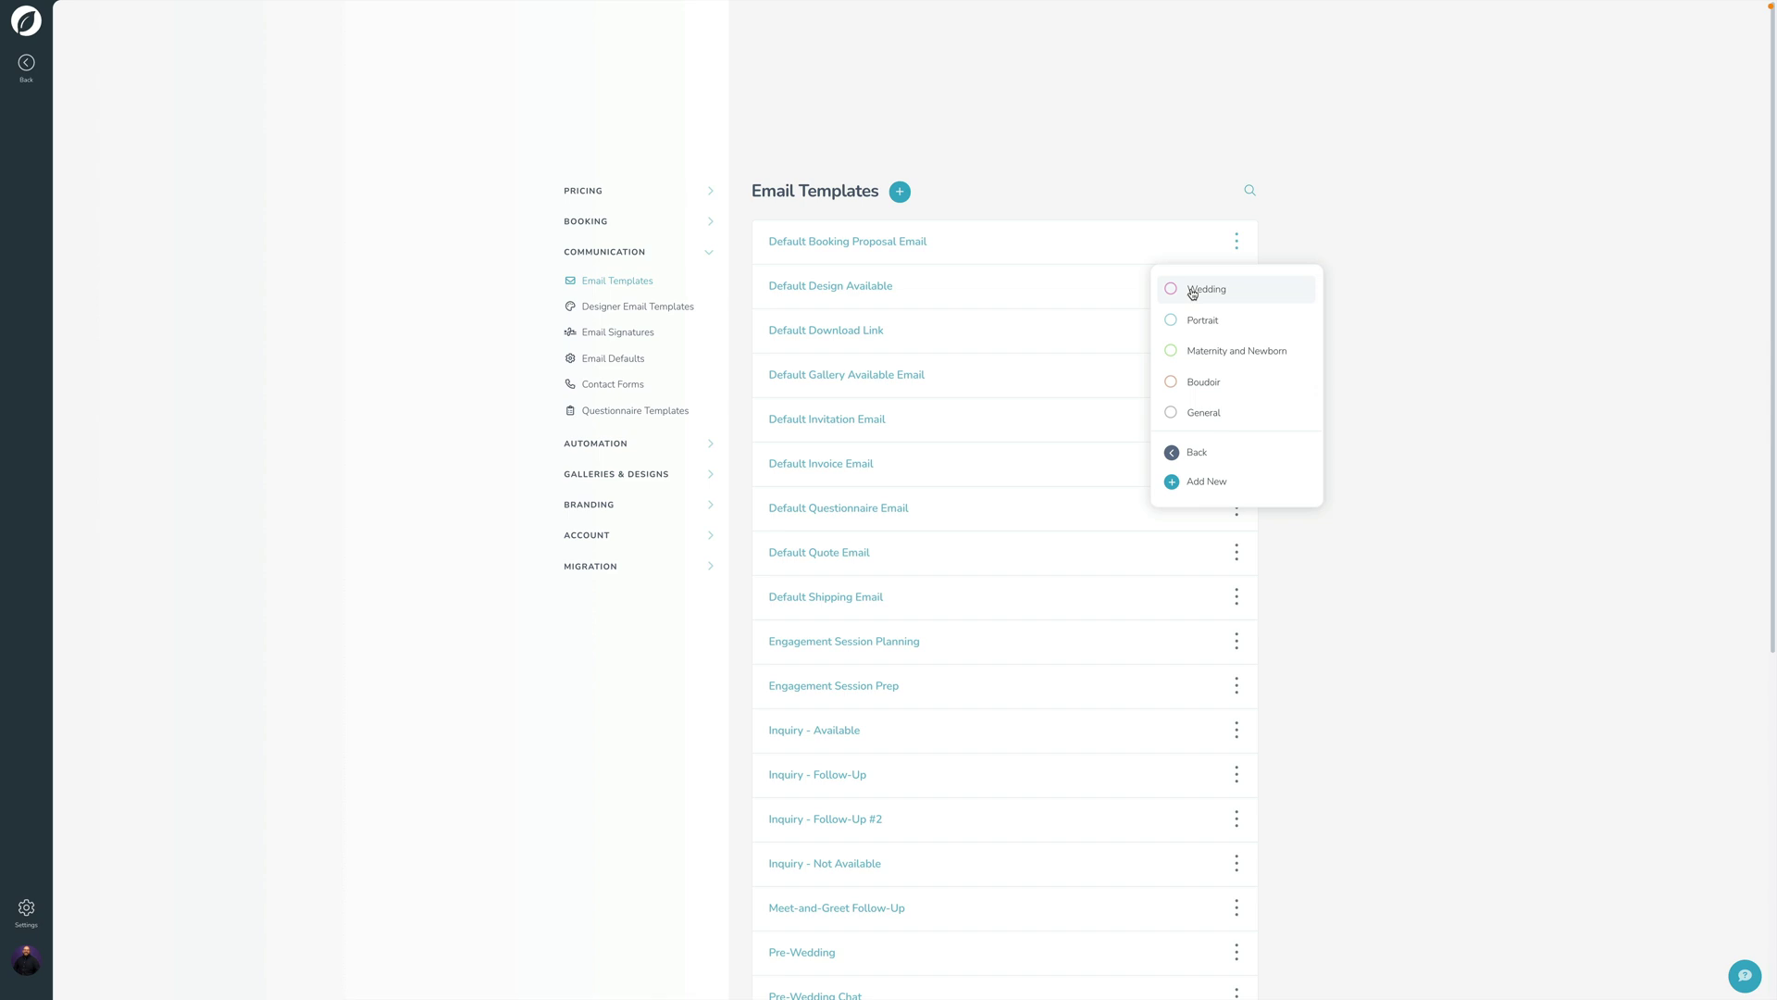
click(1203, 413)
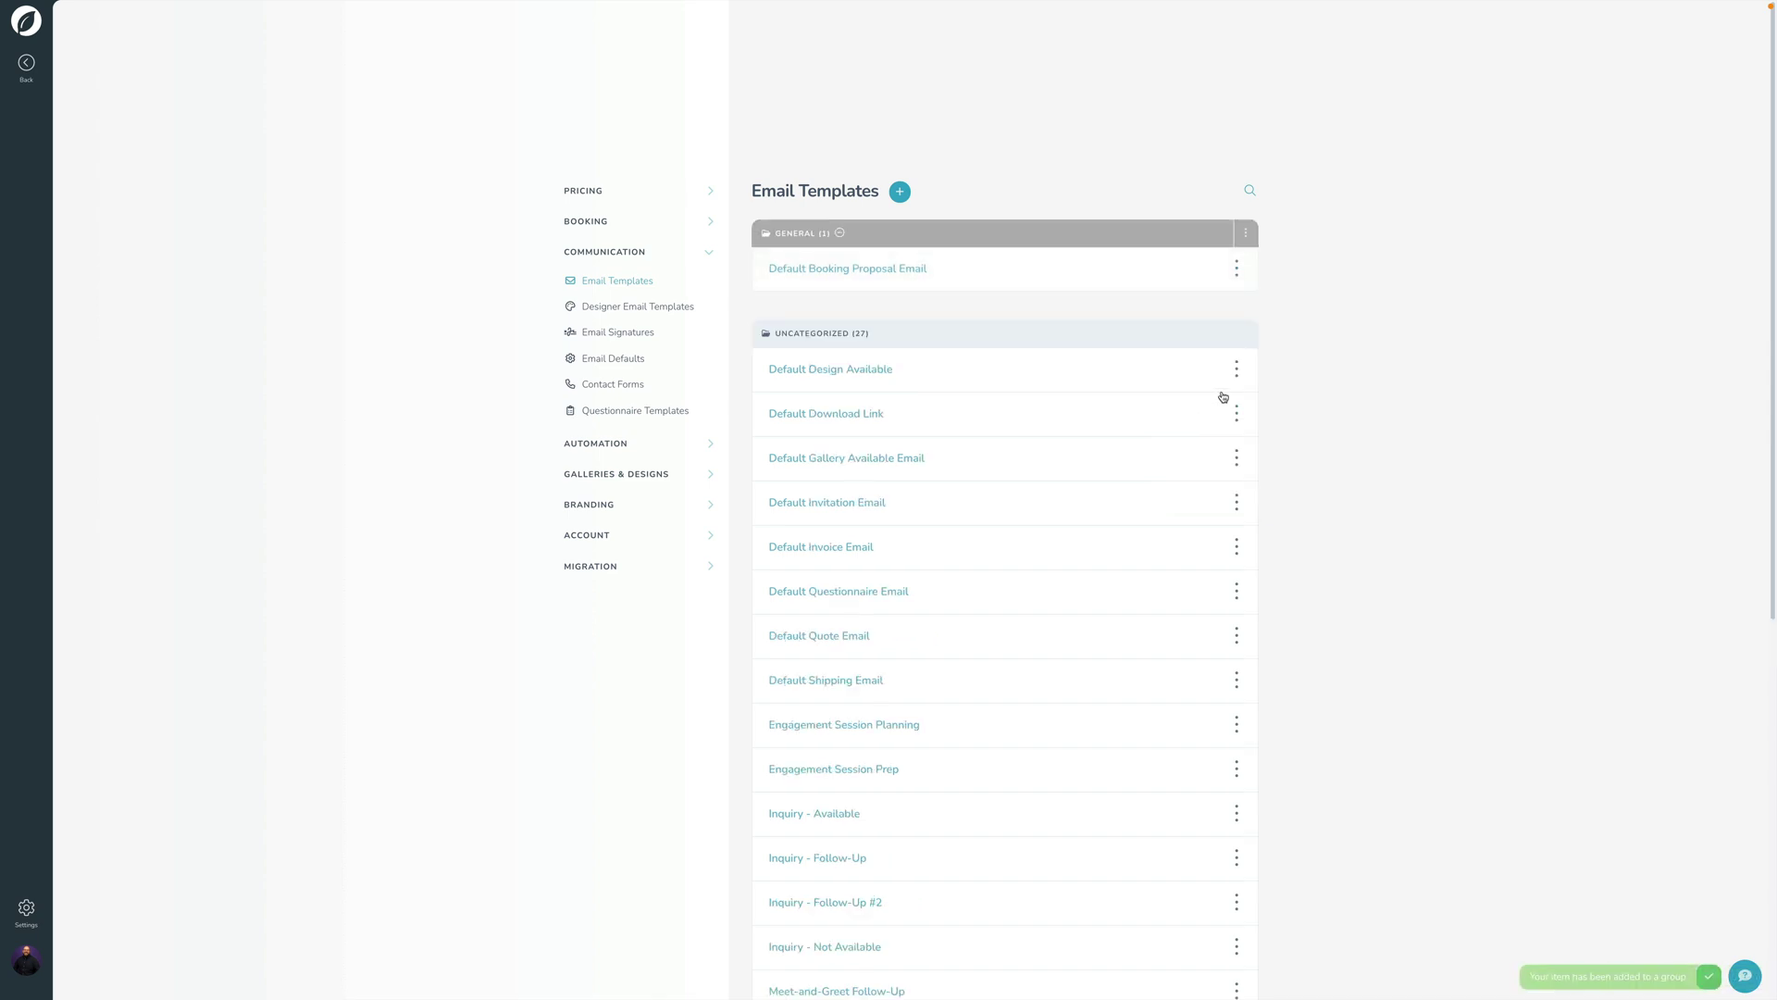
click(1198, 448)
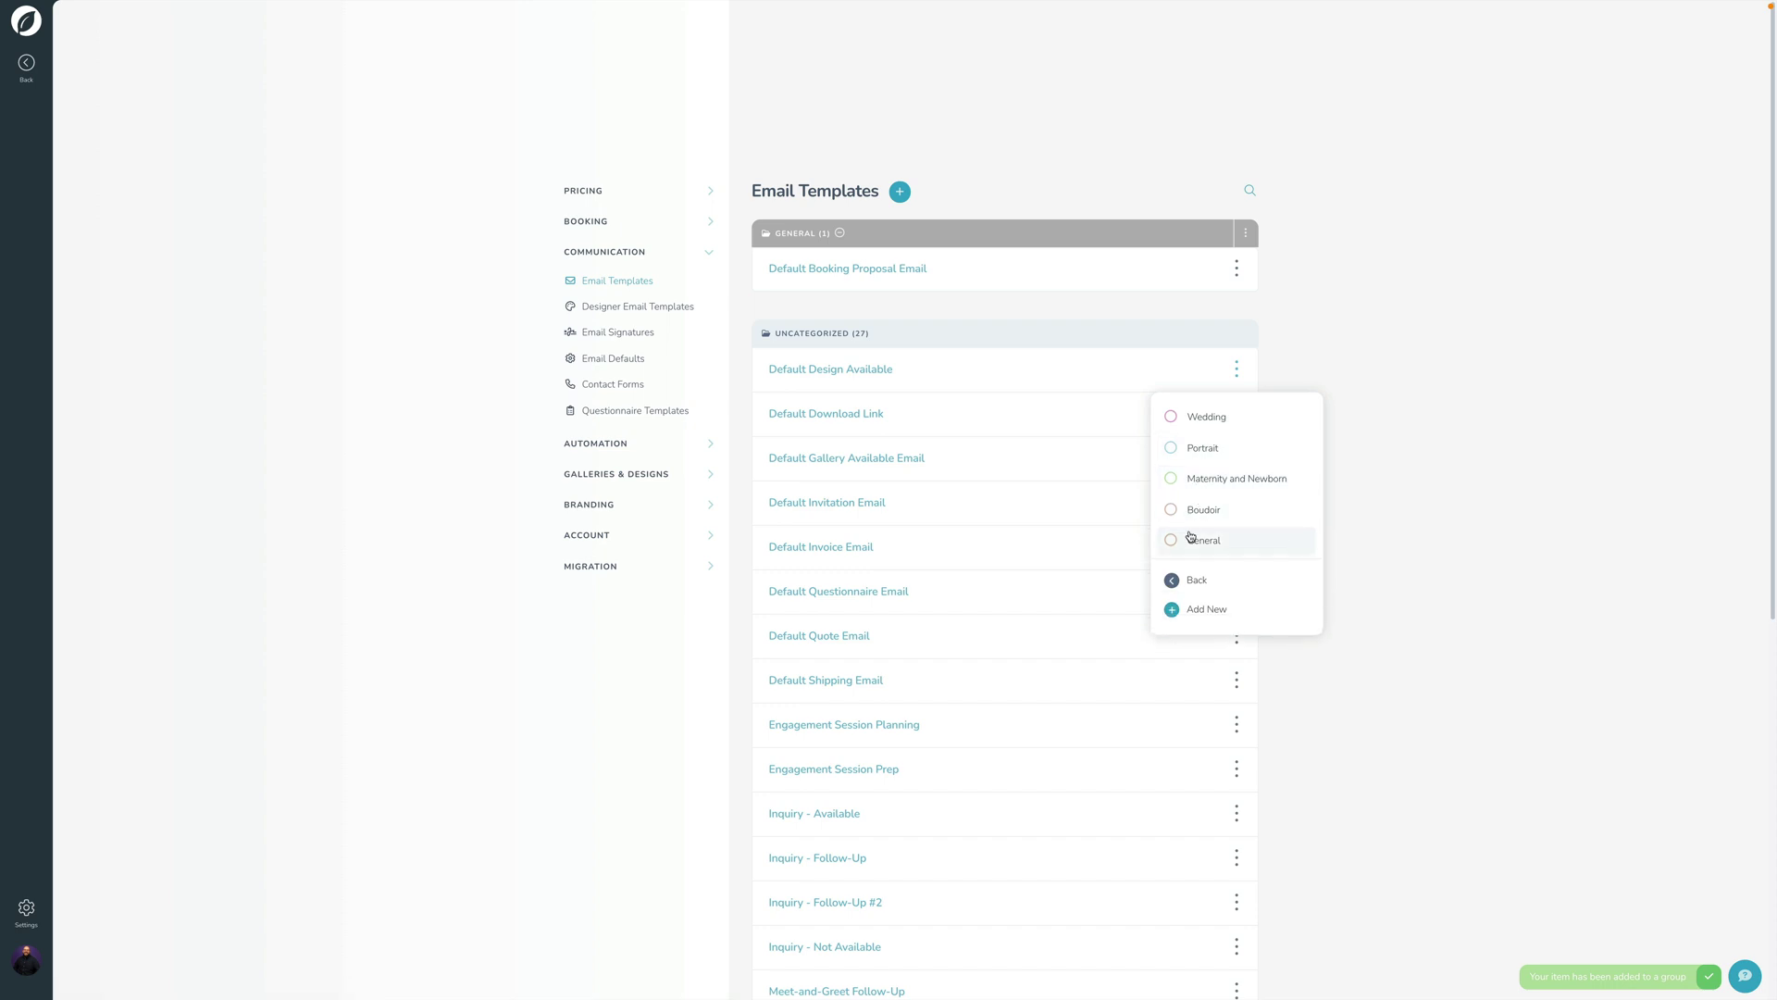
click(1194, 536)
click(1234, 413)
click(1203, 490)
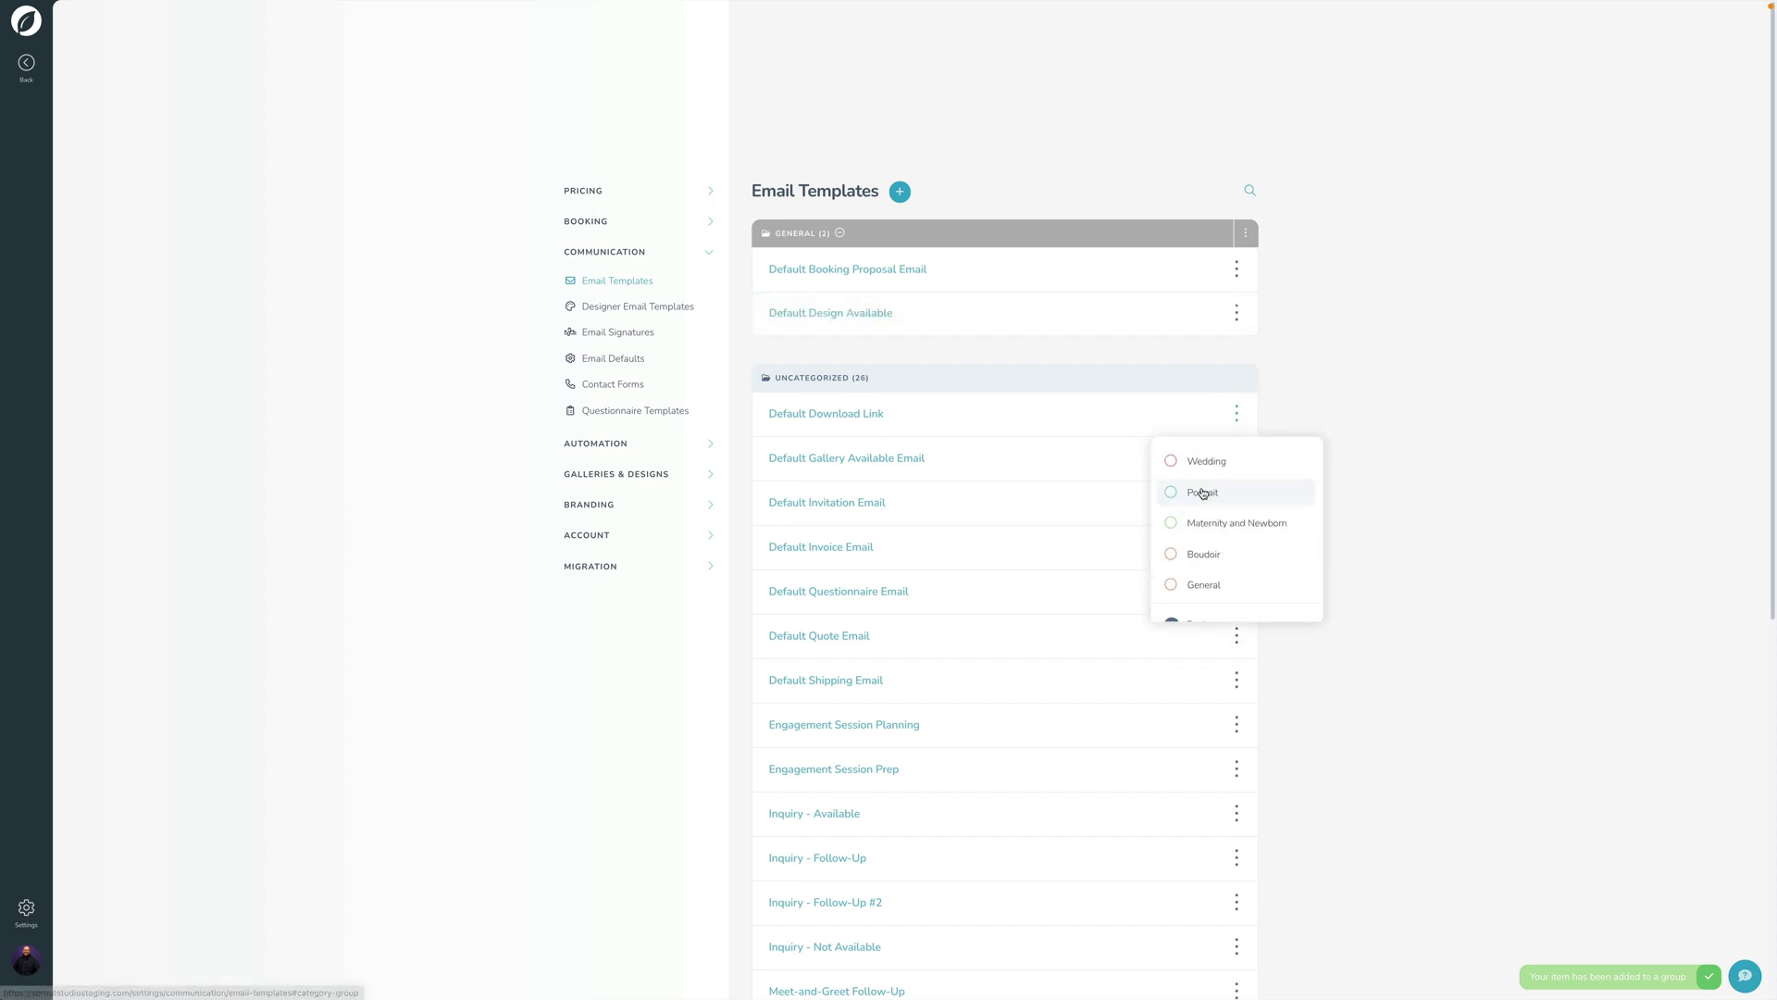
click(1197, 581)
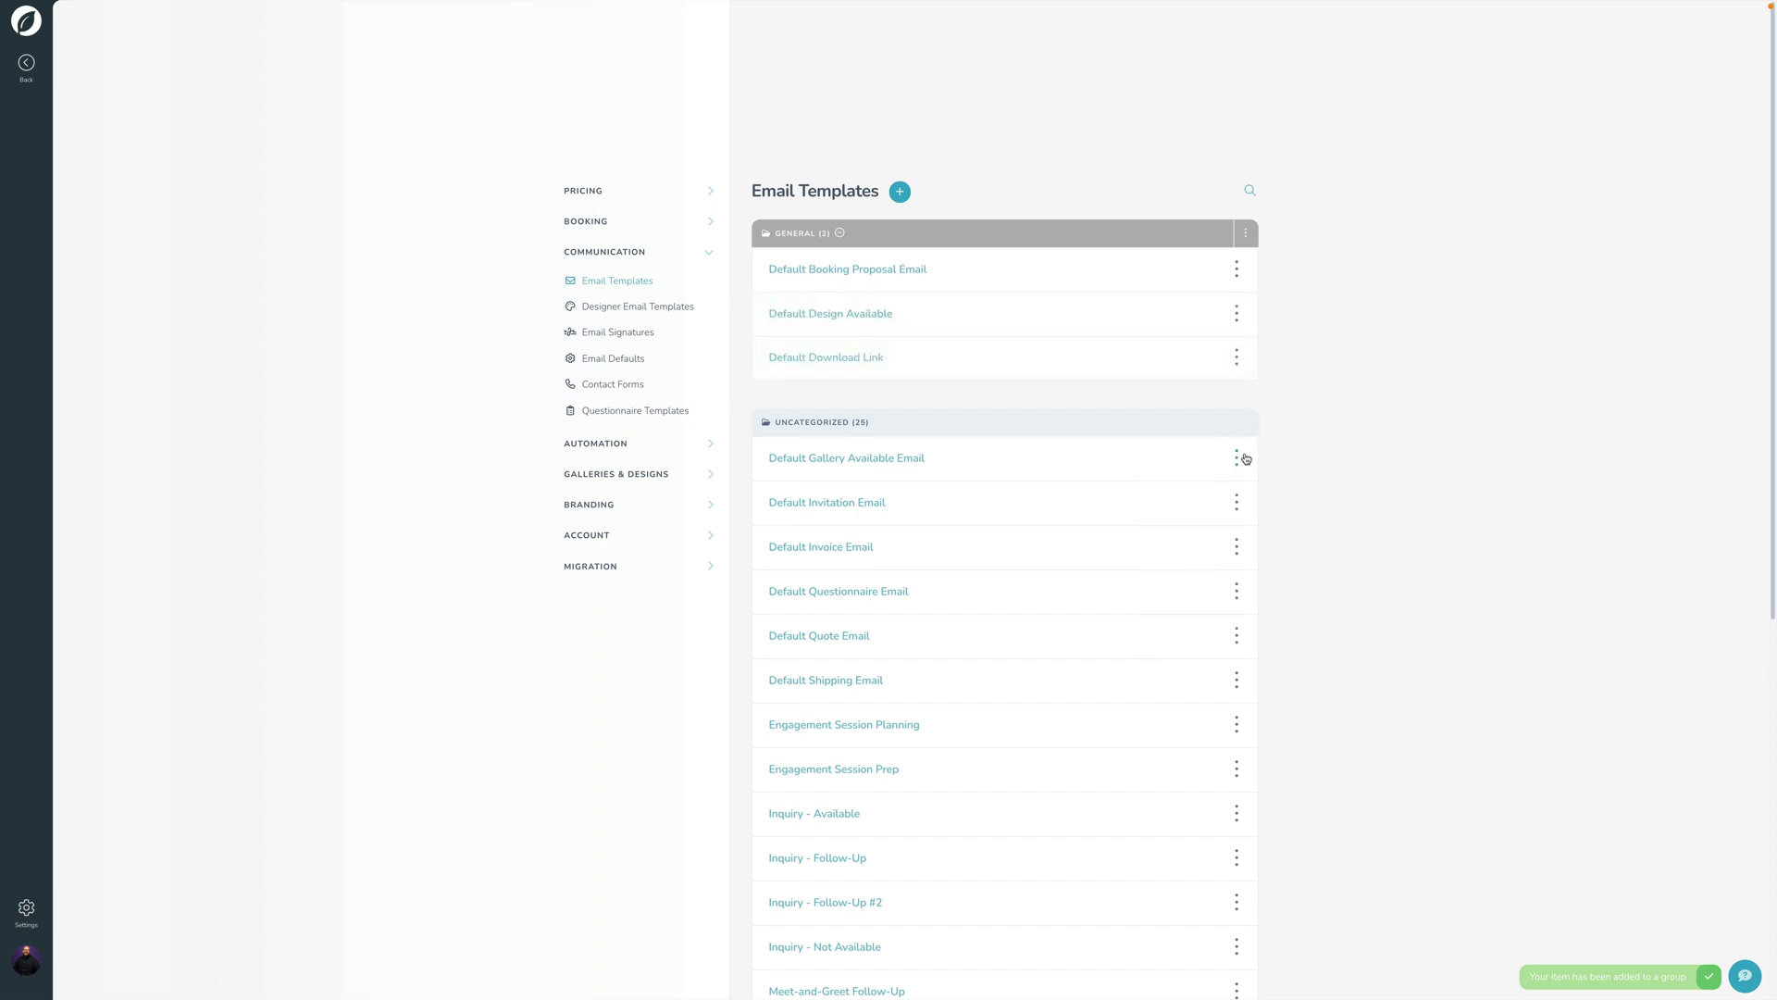
- File Default Gallery Available, Default Invitation and Default Invoice emails under General
click(1238, 457)
click(1238, 544)
click(1198, 627)
click(1236, 500)
click(1204, 580)
click(1198, 670)
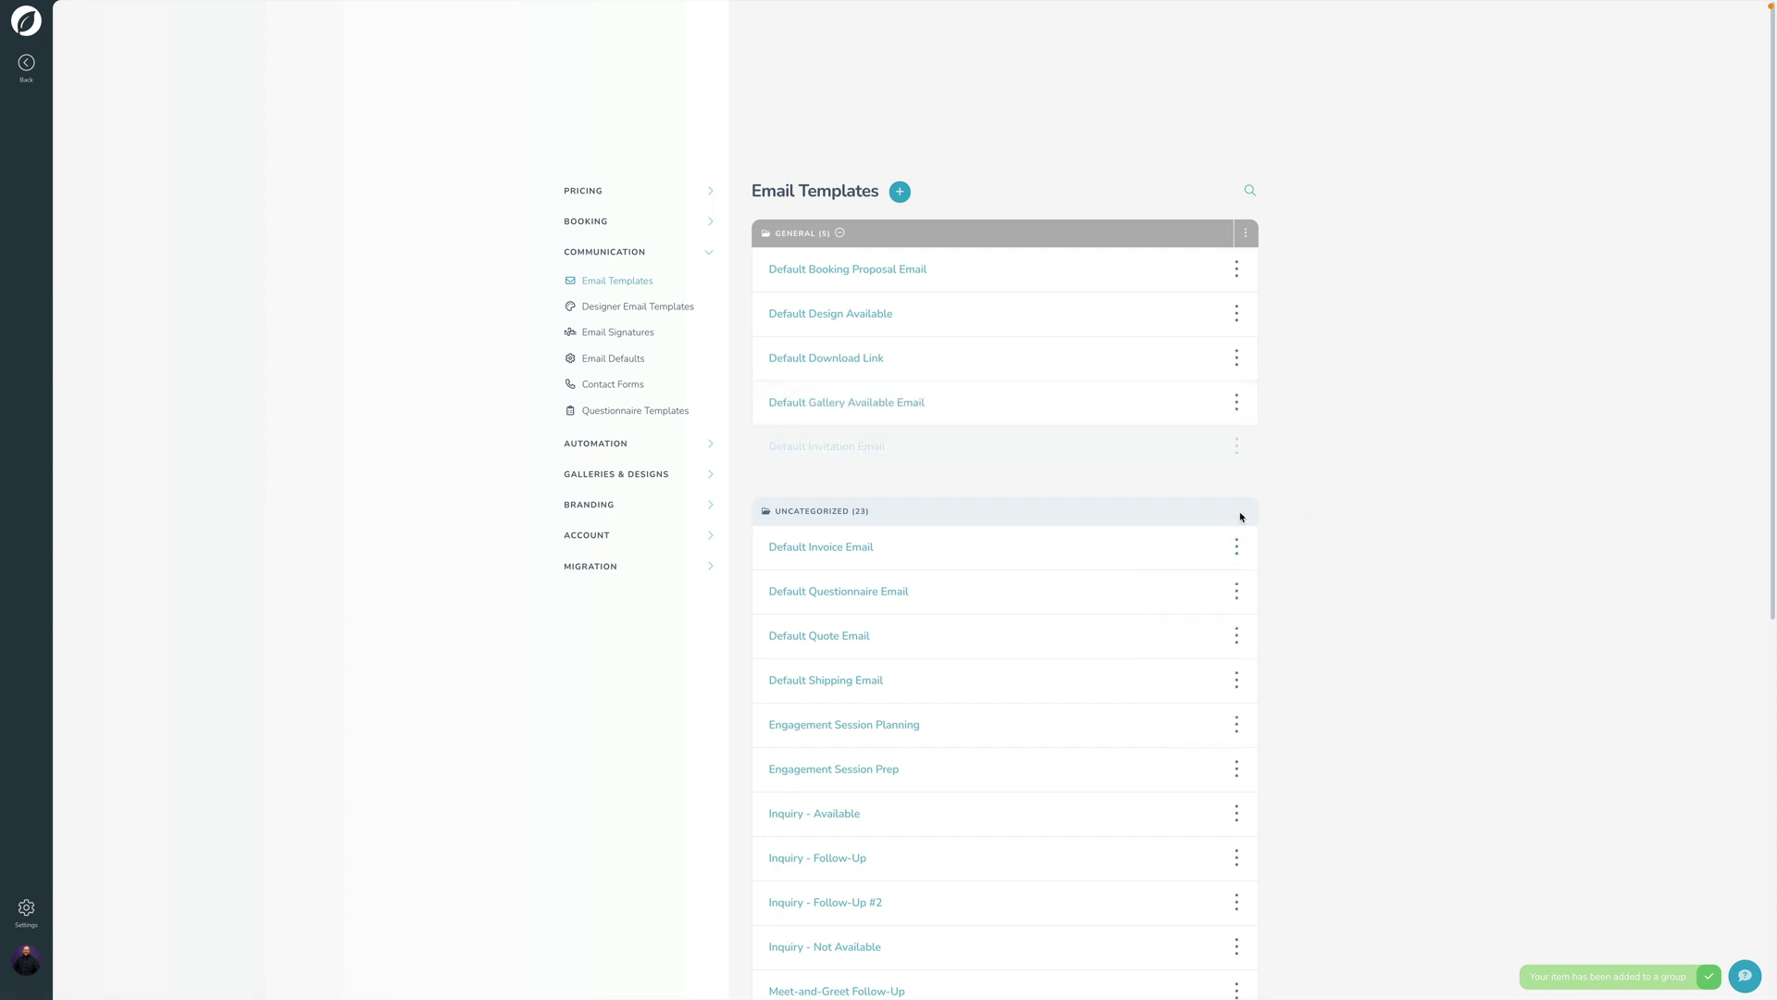
click(1236, 545)
click(1203, 625)
click(1197, 717)
click(1236, 589)
- File Default Questionnaire, Default Quote and Default Shipping emails under General
click(1203, 670)
click(1198, 762)
click(1235, 635)
click(1203, 713)
click(1198, 805)
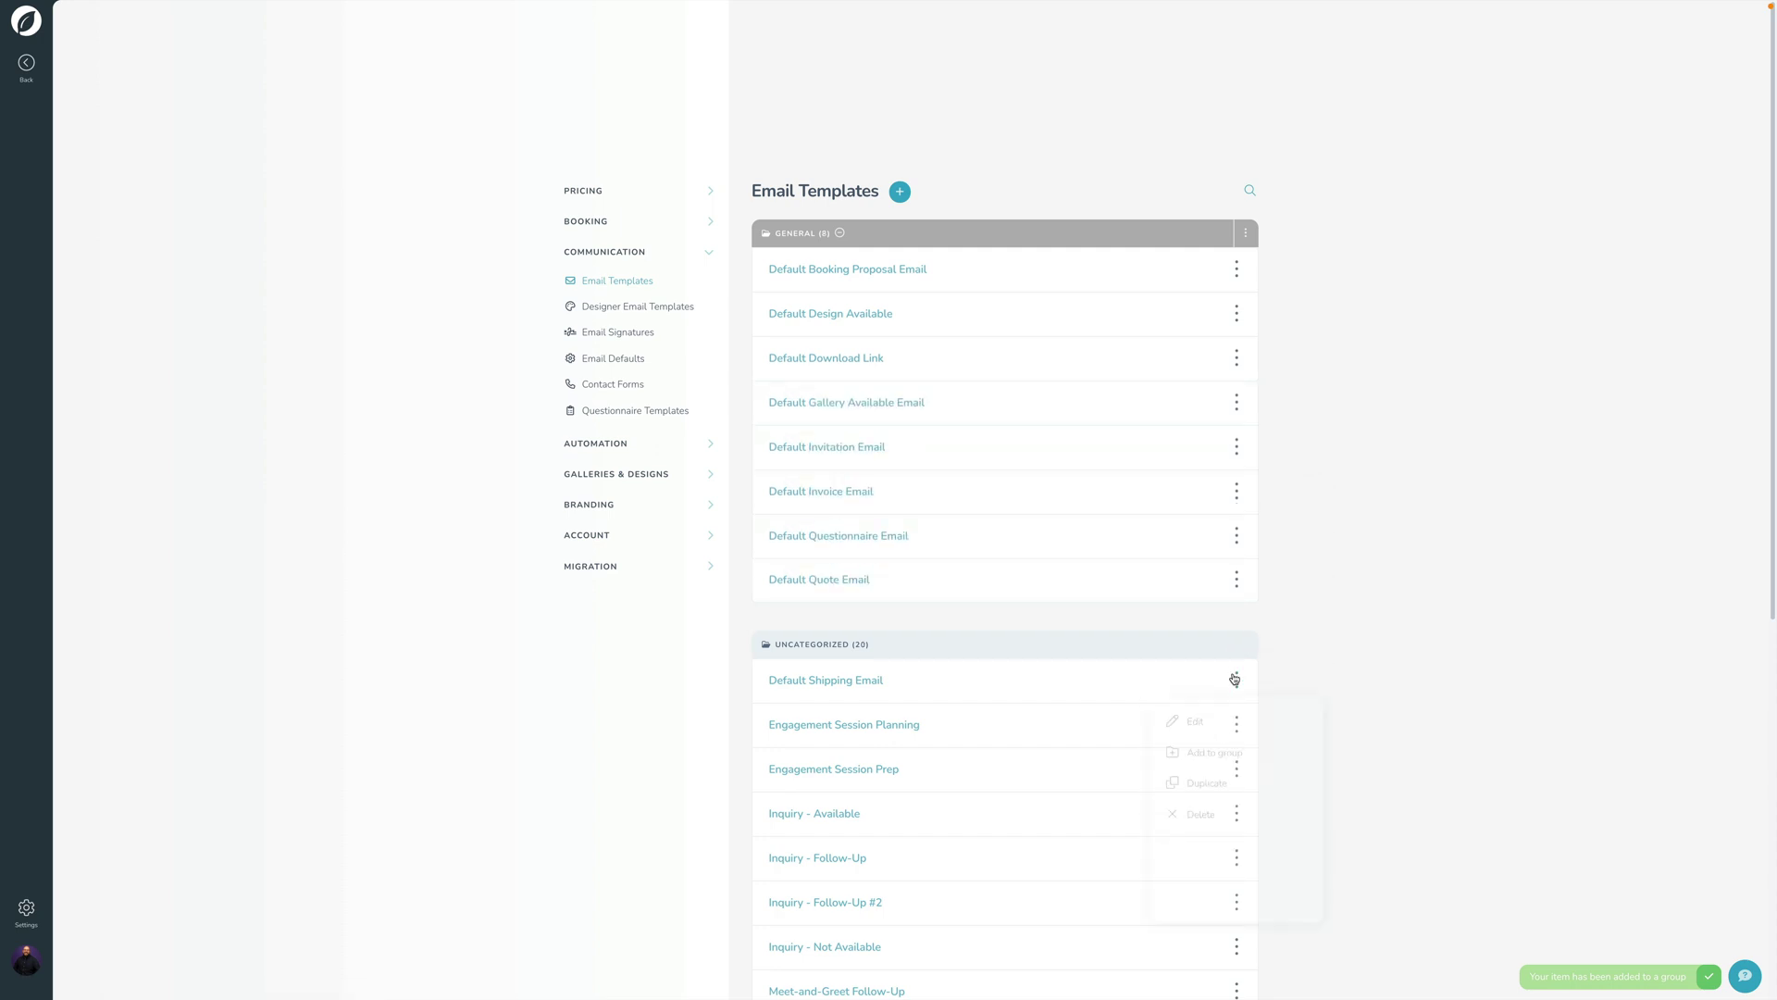
- Move Engagement Session Planning, Engagement Session Prep and Inquiry - Available into Wedding
scroll(1331, 702, down, 1)
scroll(1331, 702, down, 4)
click(1236, 218)
click(1208, 309)
click(1237, 317)
click(1208, 400)
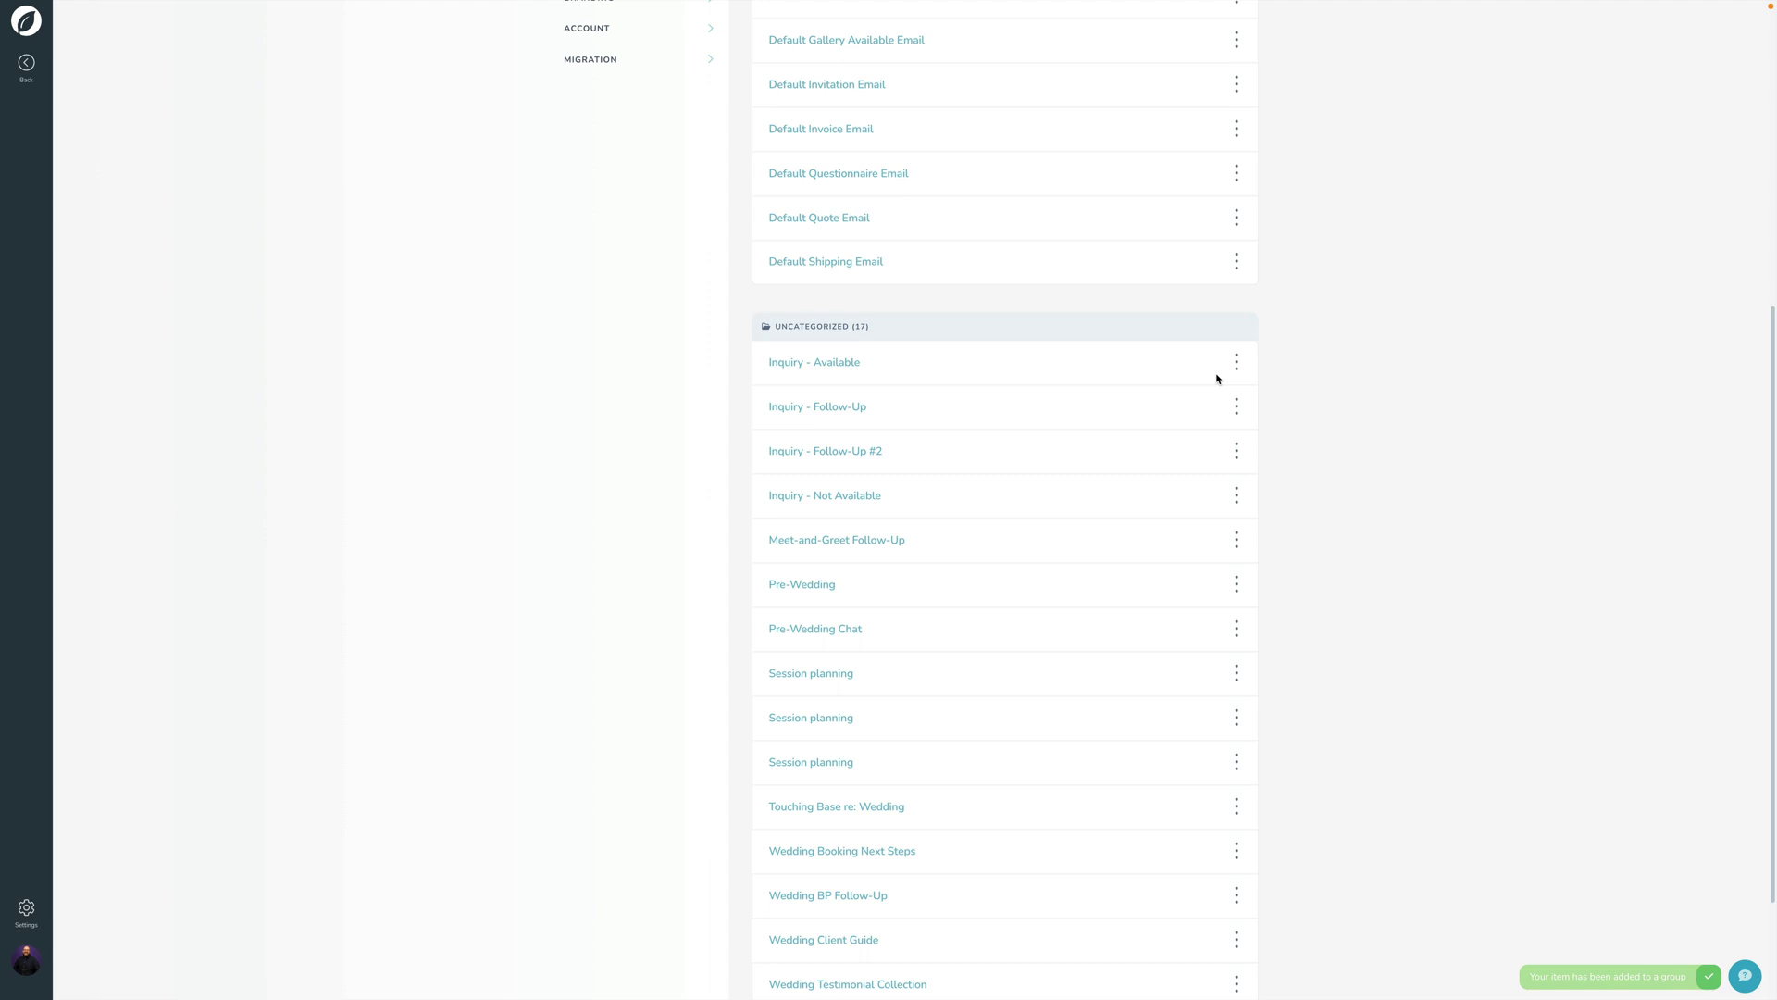
click(1237, 360)
click(1208, 444)
- Move Inquiry - Follow-Up, Follow-Up #2, Not Available and Meet-and-Greet Follow-Up into Wedding
click(1237, 407)
click(1208, 451)
click(1237, 451)
click(1209, 496)
click(1237, 495)
click(1209, 541)
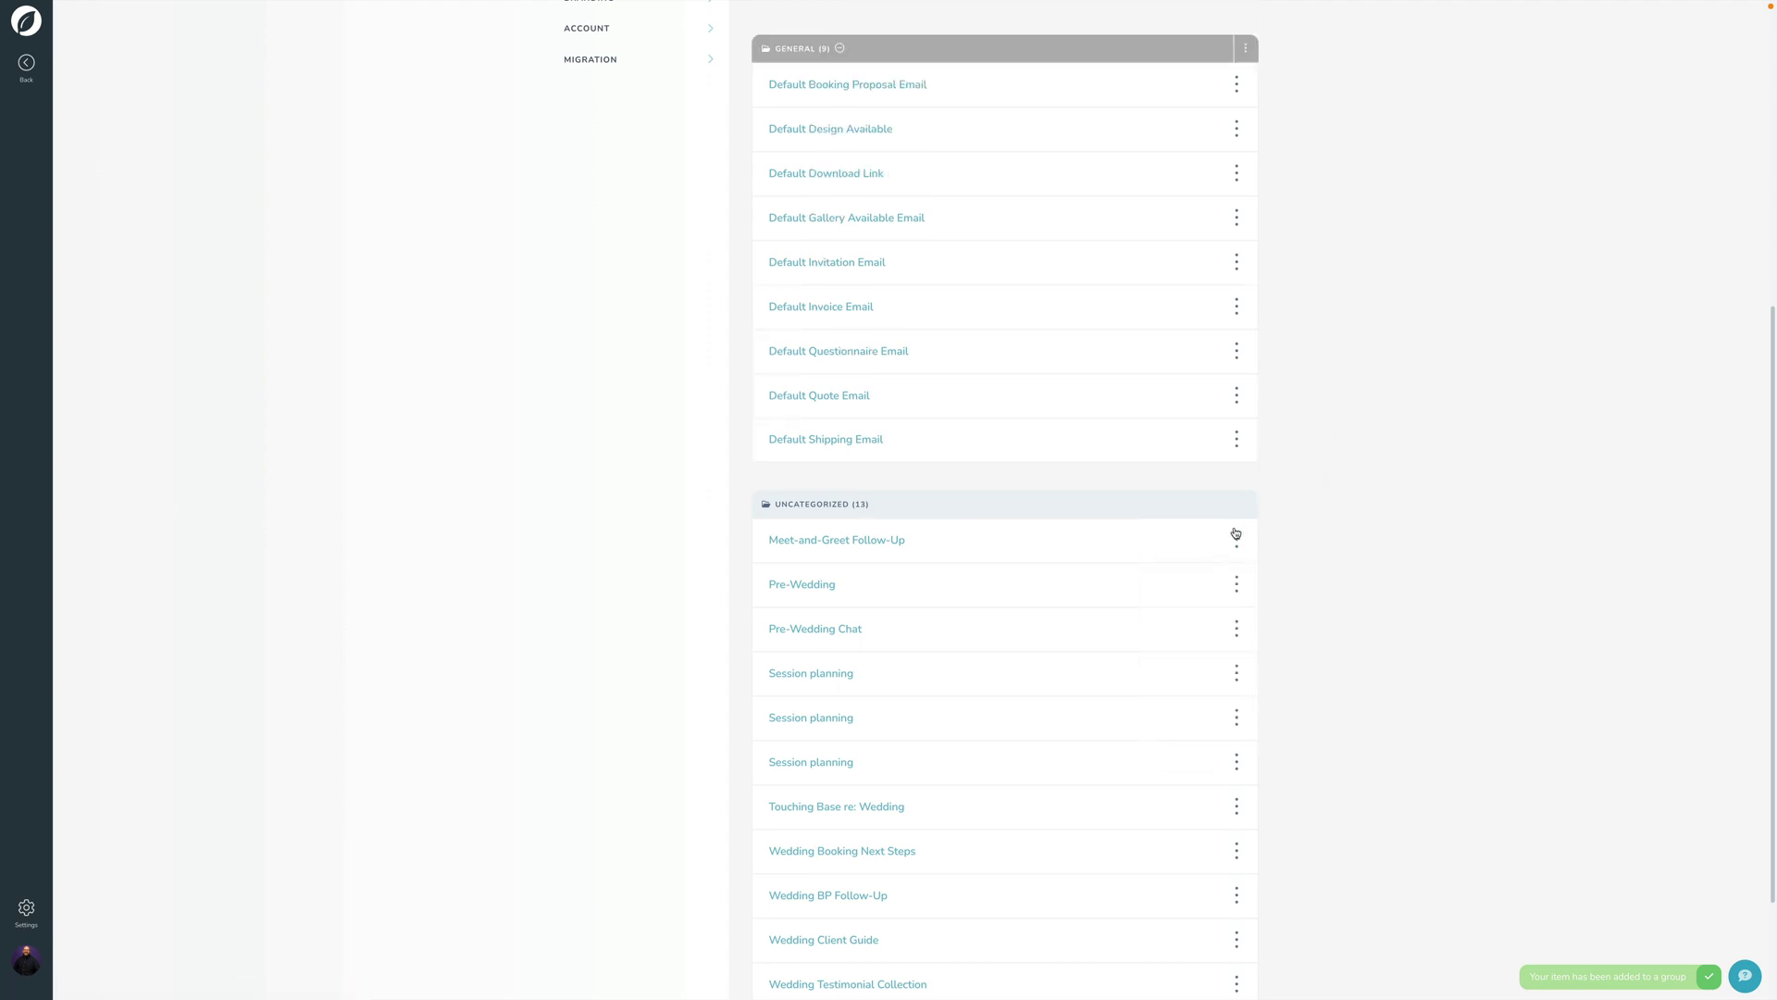
click(1236, 539)
click(1207, 589)
- Move Pre-Wedding and Pre-Wedding Chat into the Wedding group
scroll(1207, 592, down, 2)
click(1237, 425)
click(1201, 478)
click(1236, 469)
click(1208, 516)
- File the three Session planning templates under Portrait, Maternity and Newborn, and Boudoir
click(1237, 516)
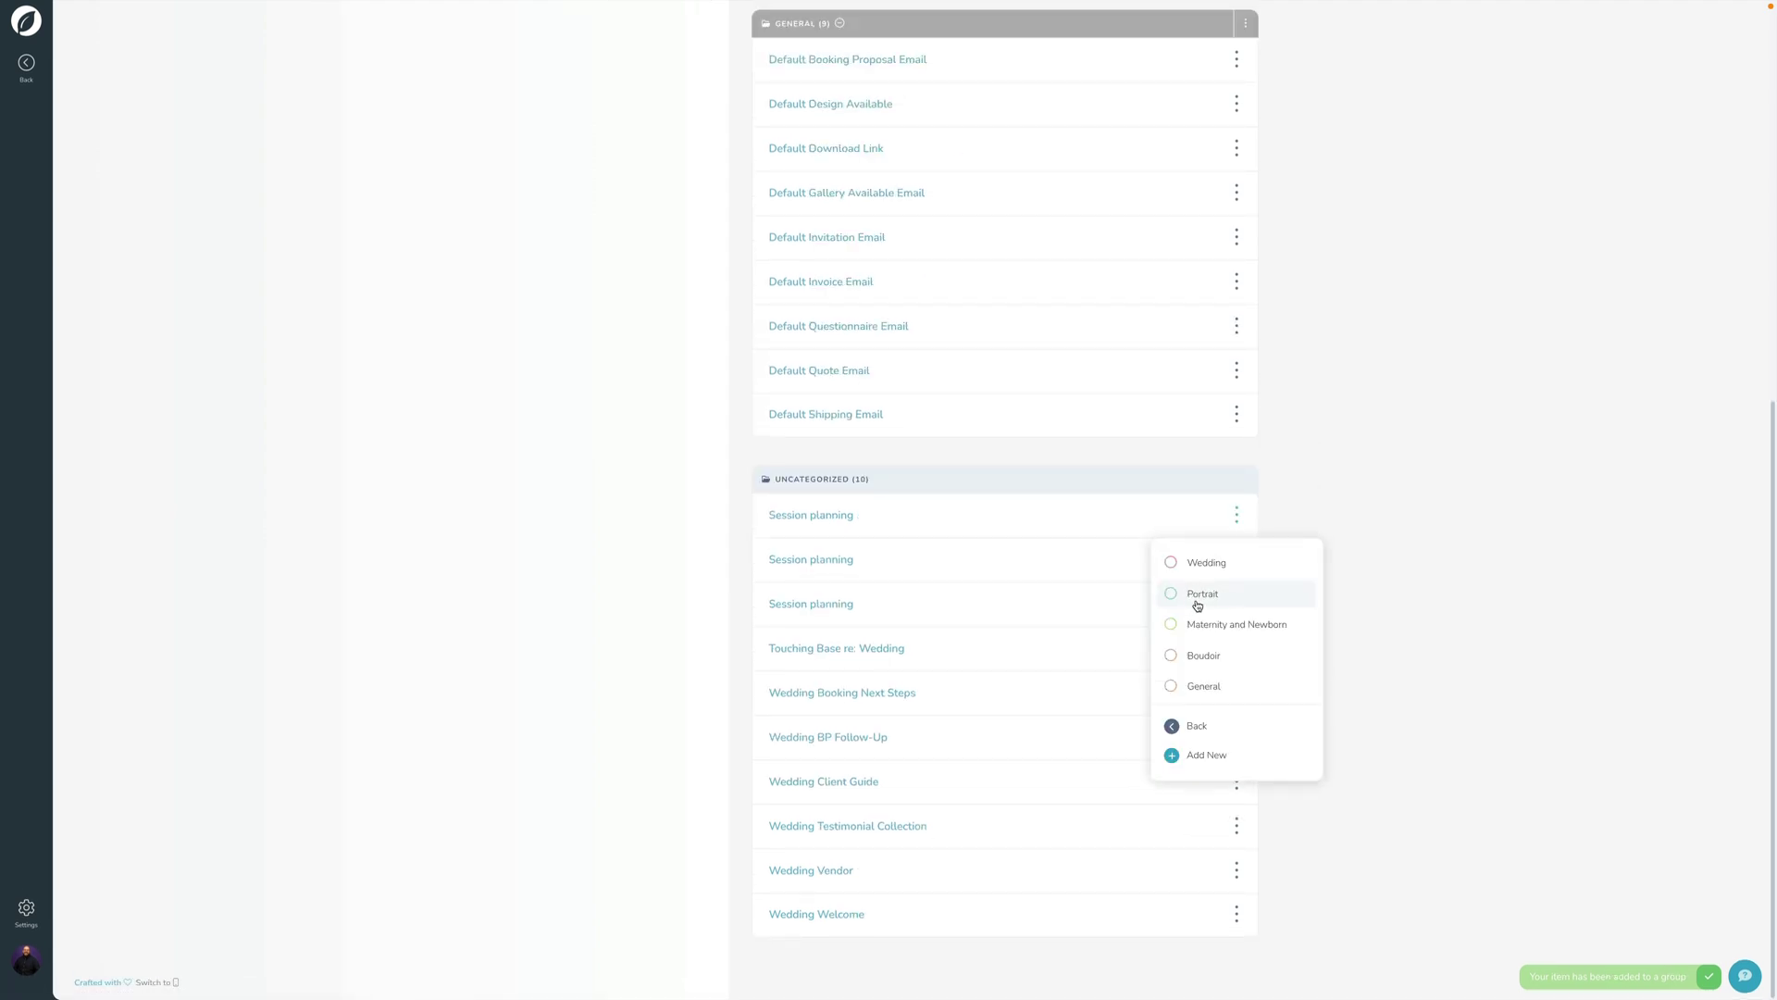
click(1204, 594)
click(1237, 614)
click(1222, 724)
click(1237, 604)
click(1209, 648)
click(1203, 744)
- Move Touching Base re: Wedding, Wedding Booking Next Steps and Wedding BP Follow-Up into Wedding
click(1237, 647)
click(1207, 694)
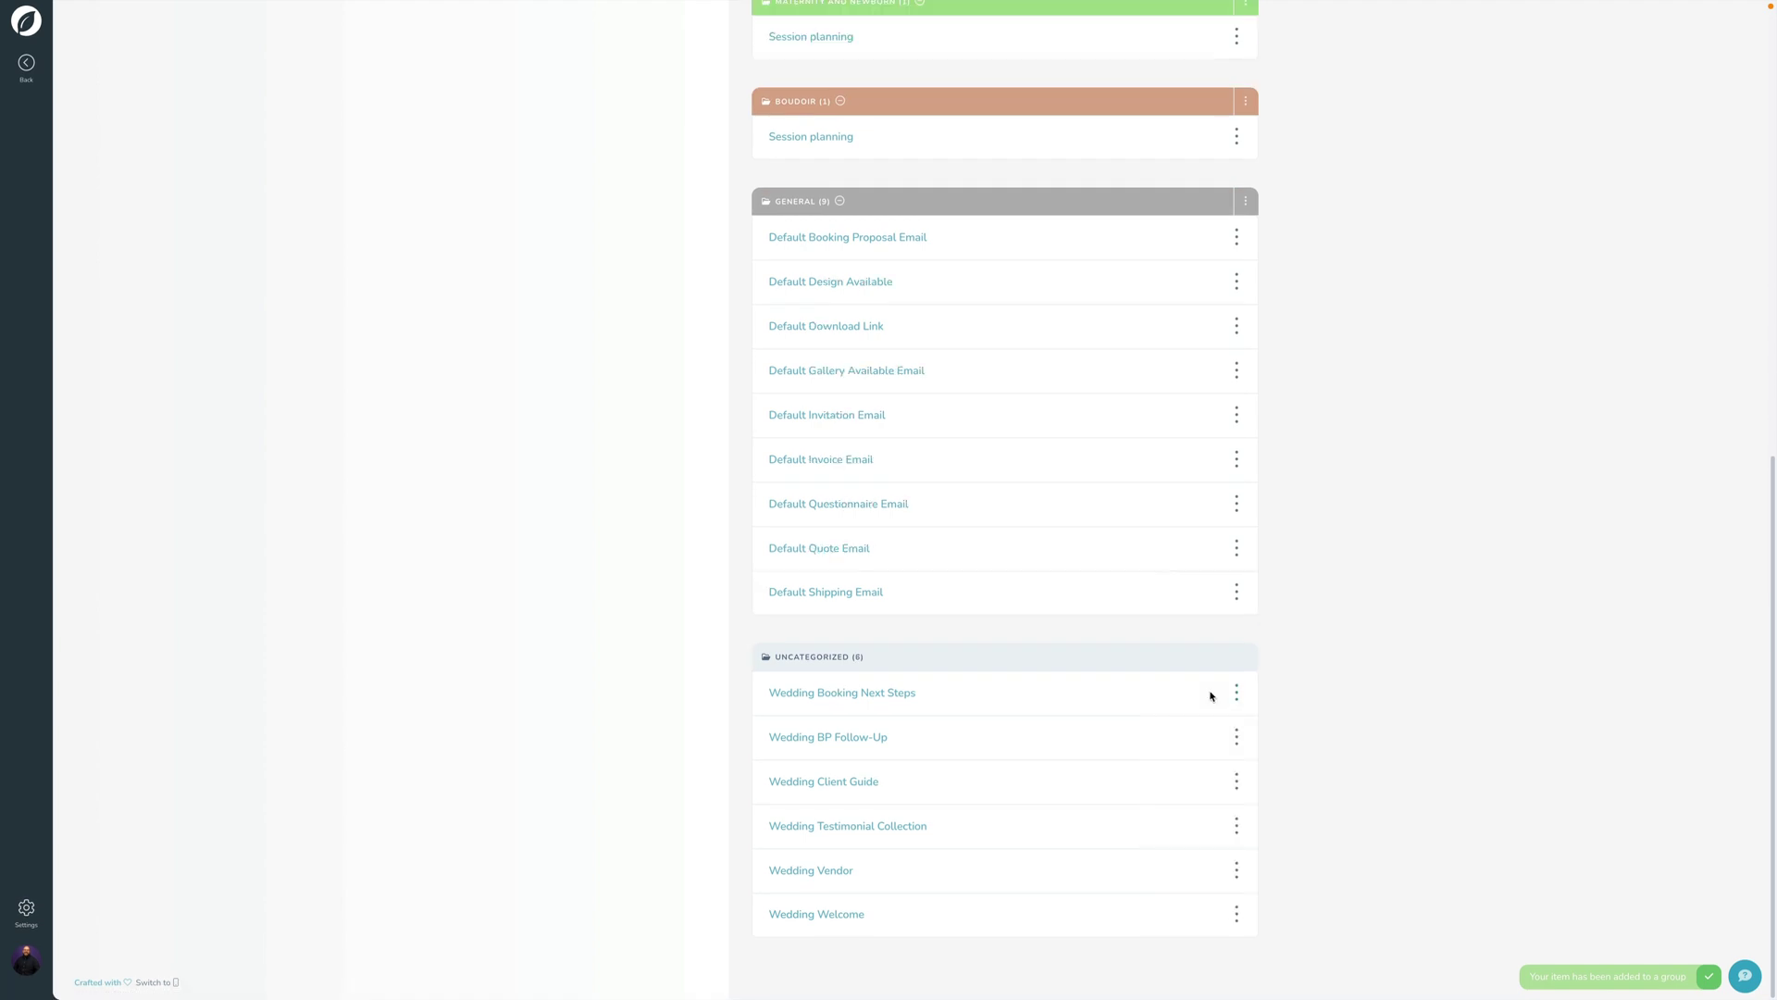
click(1236, 692)
click(1208, 514)
click(1208, 401)
click(1236, 736)
click(1208, 789)
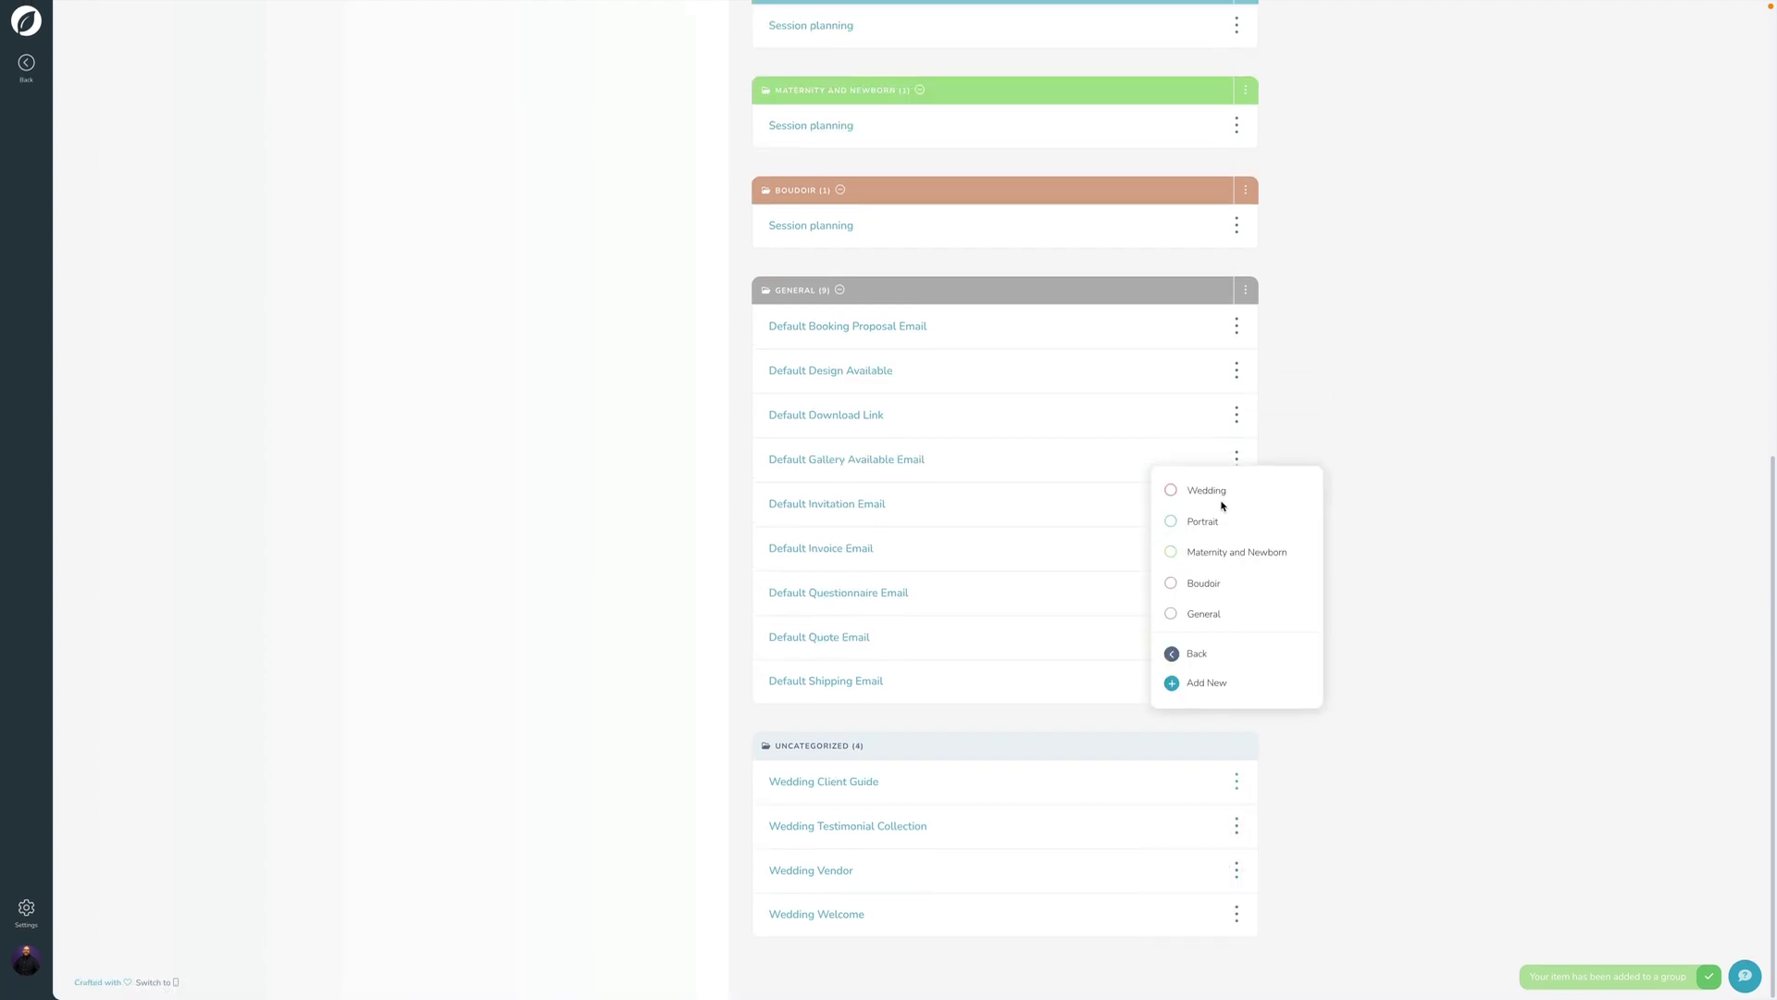
- Move Wedding Client Guide, Testimonial Collection, Vendor and Welcome into the Wedding group
click(1220, 495)
click(1235, 825)
click(1213, 875)
click(1208, 530)
click(1236, 547)
click(1208, 592)
click(1207, 578)
click(1235, 768)
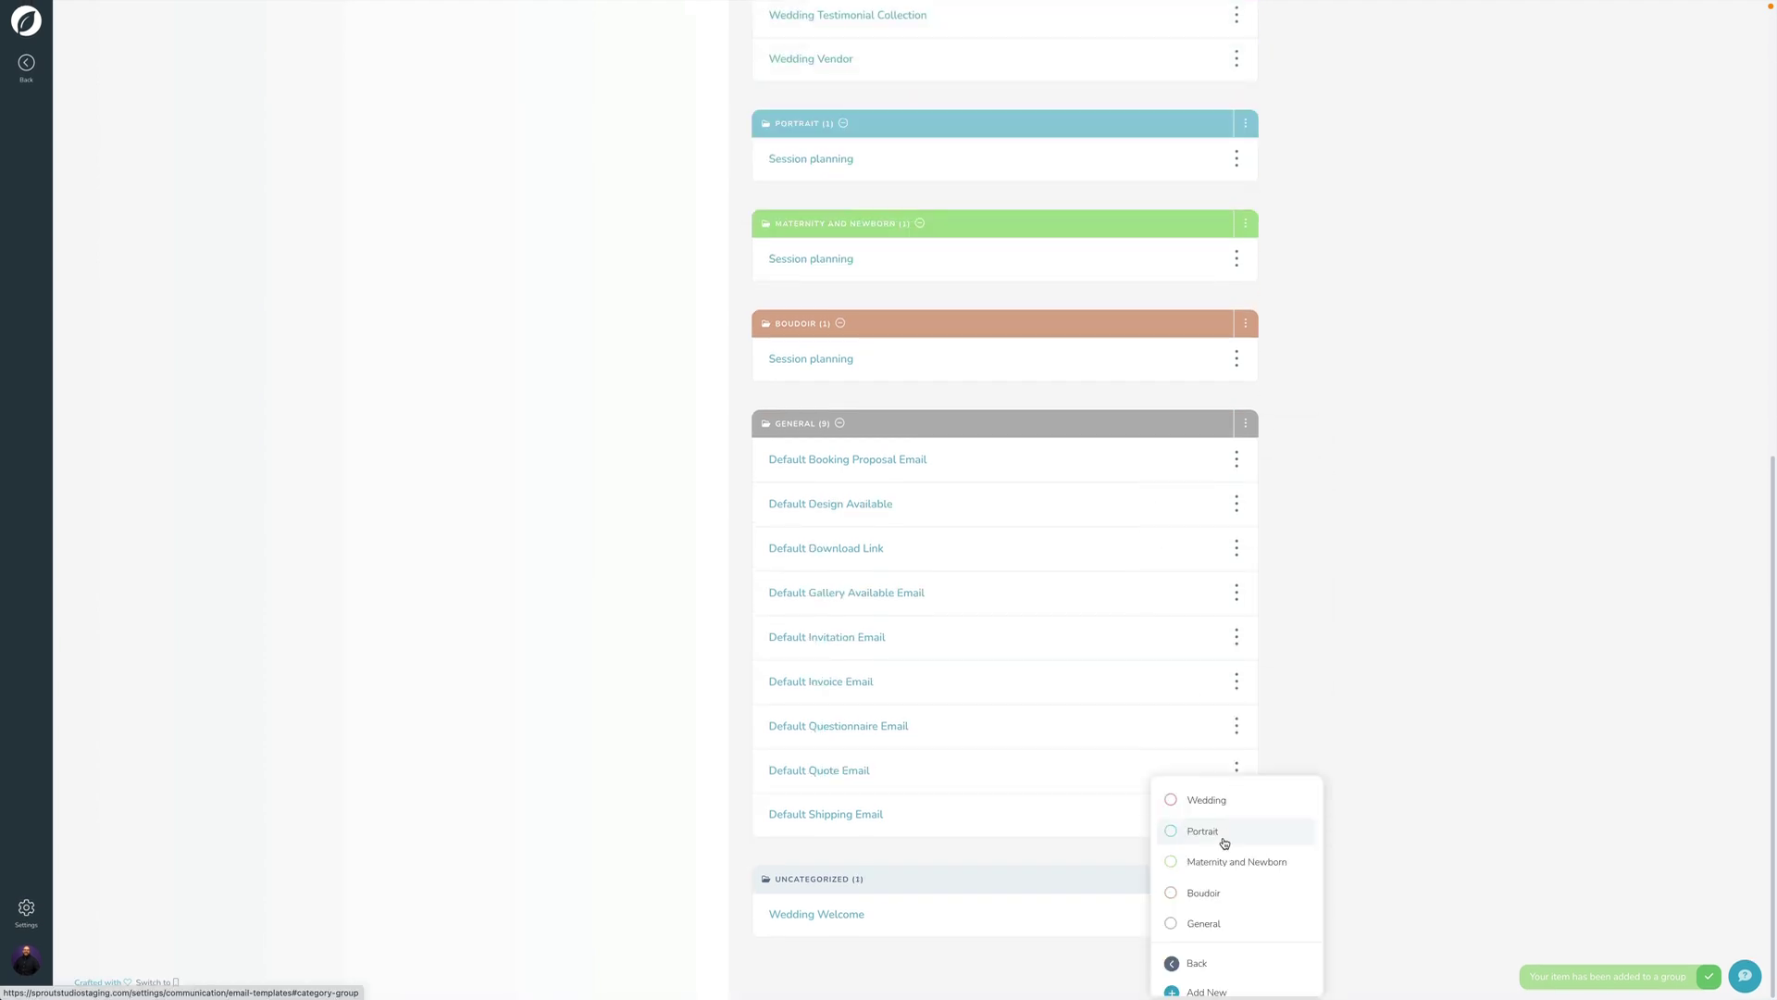
click(1203, 800)
scroll(1375, 749, up, 10)
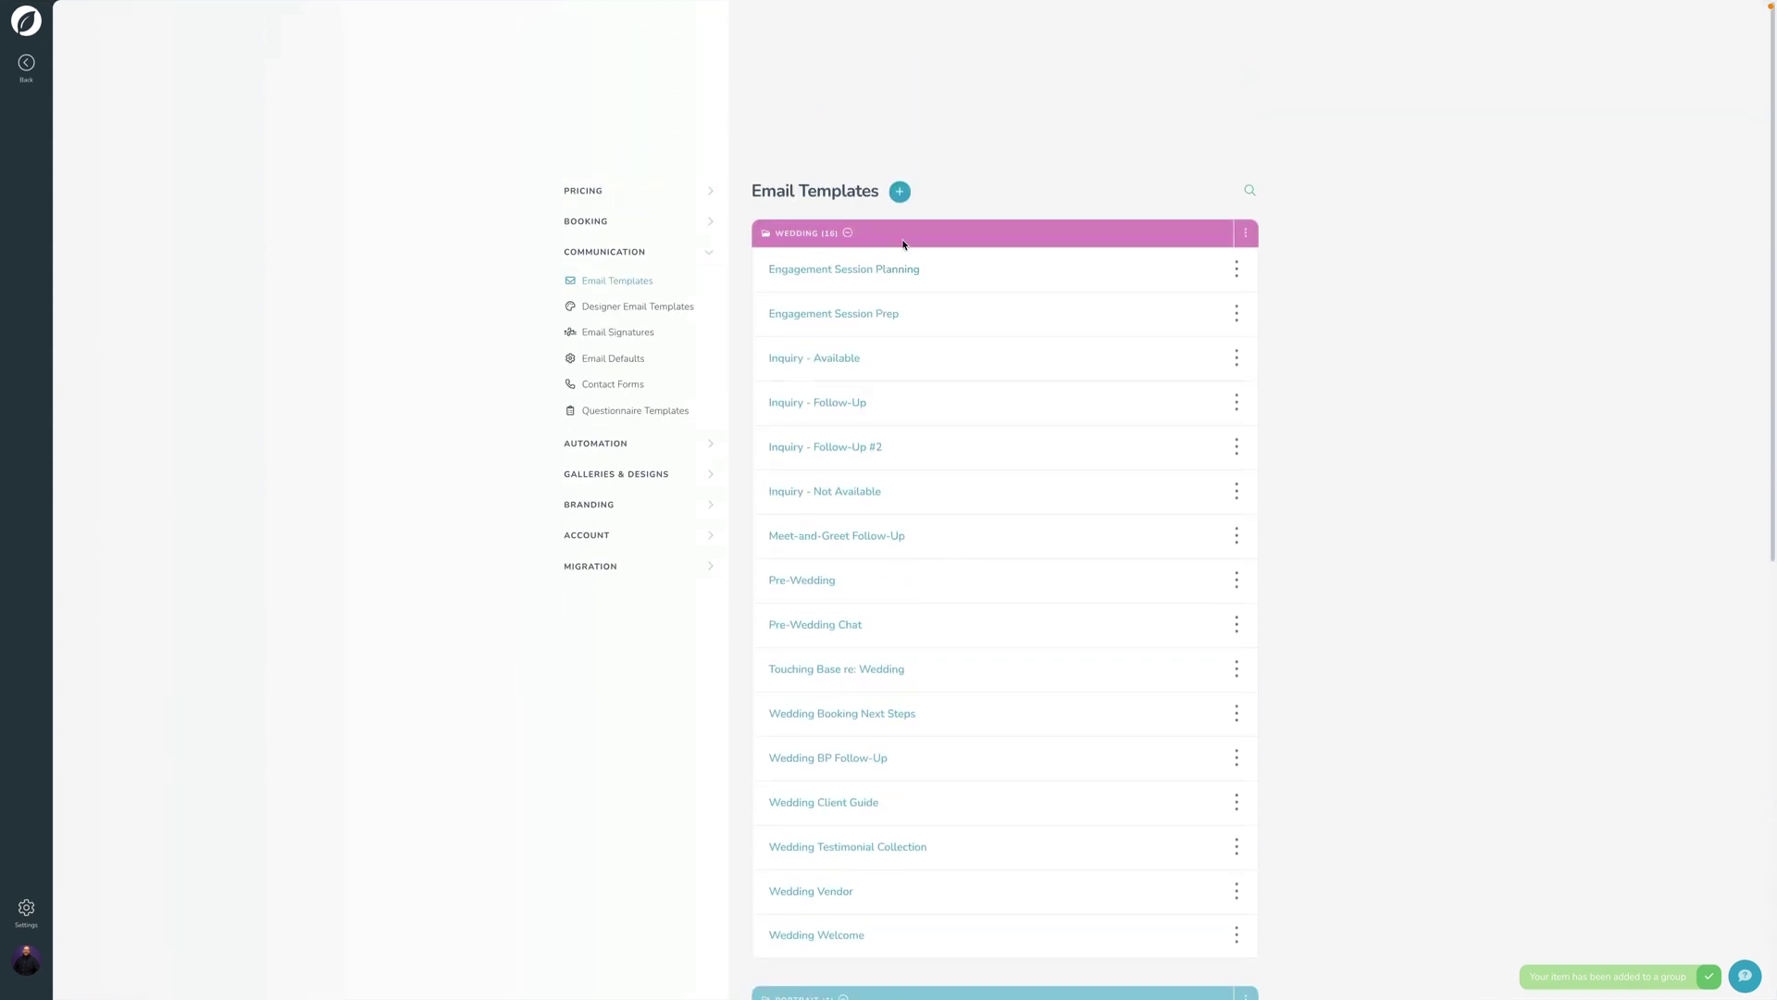
- Collapse the Wedding, Portrait, Maternity and Newborn, Boudoir and General template groups
click(847, 234)
click(843, 289)
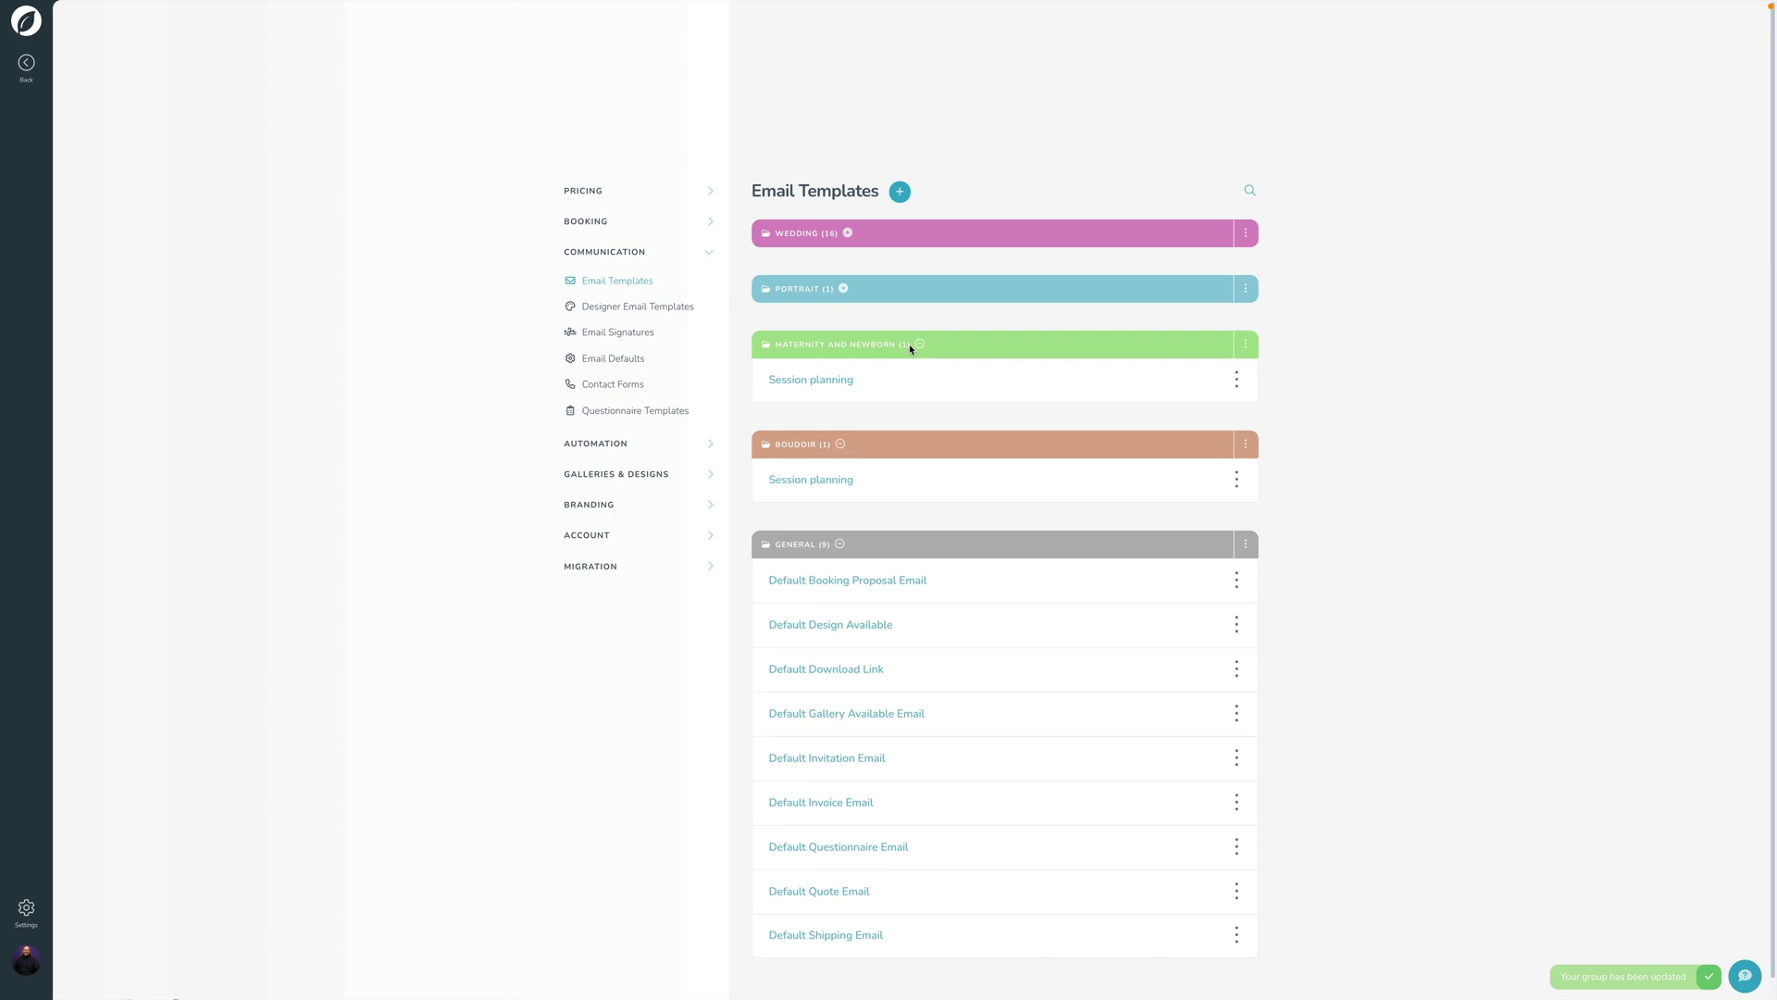
click(919, 344)
click(842, 400)
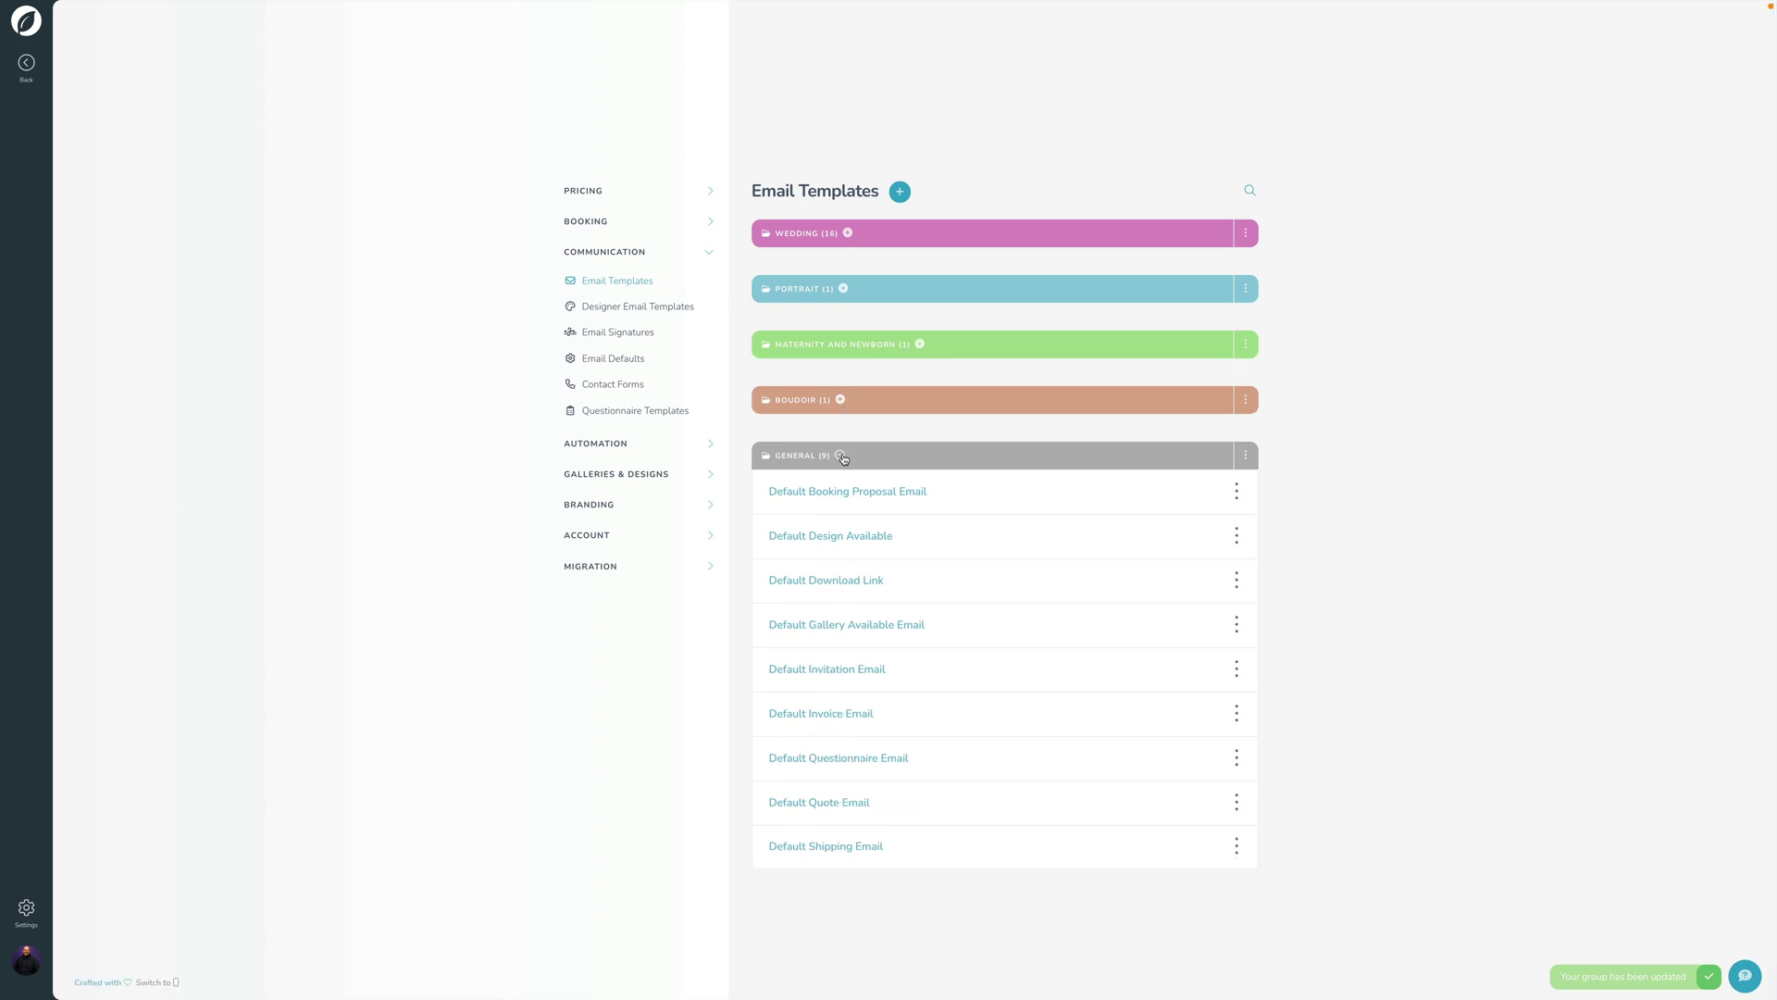
click(841, 455)
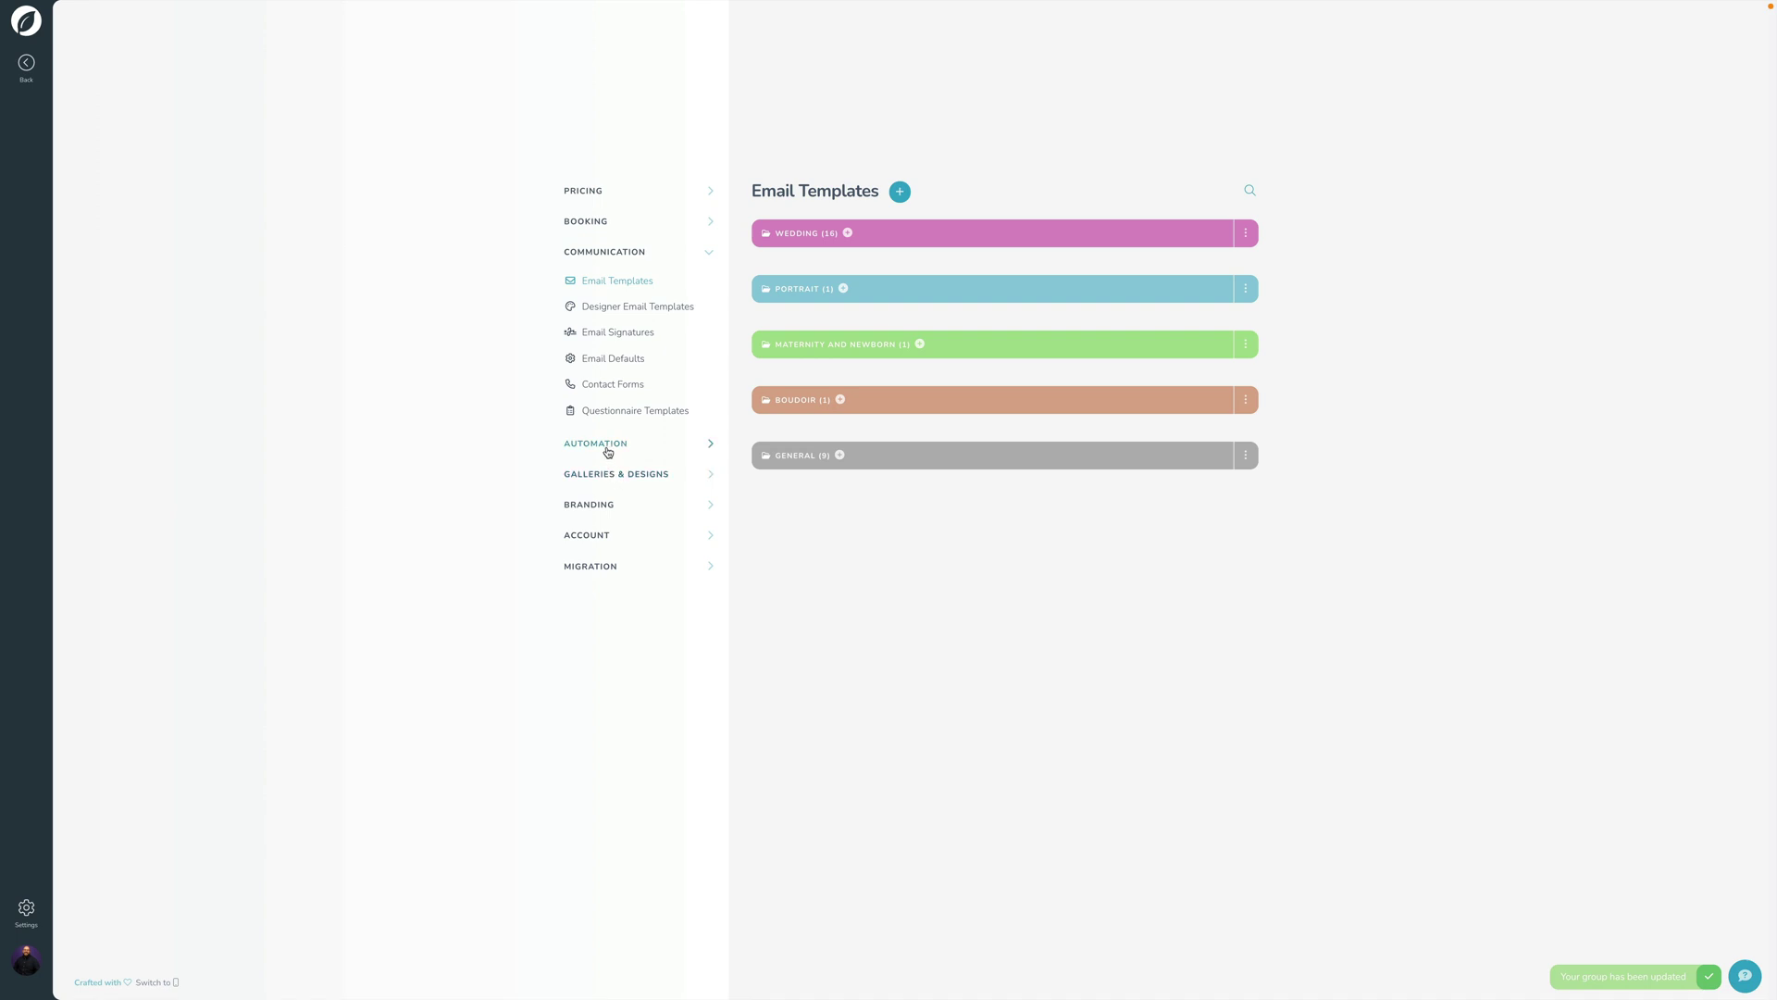
click(589, 223)
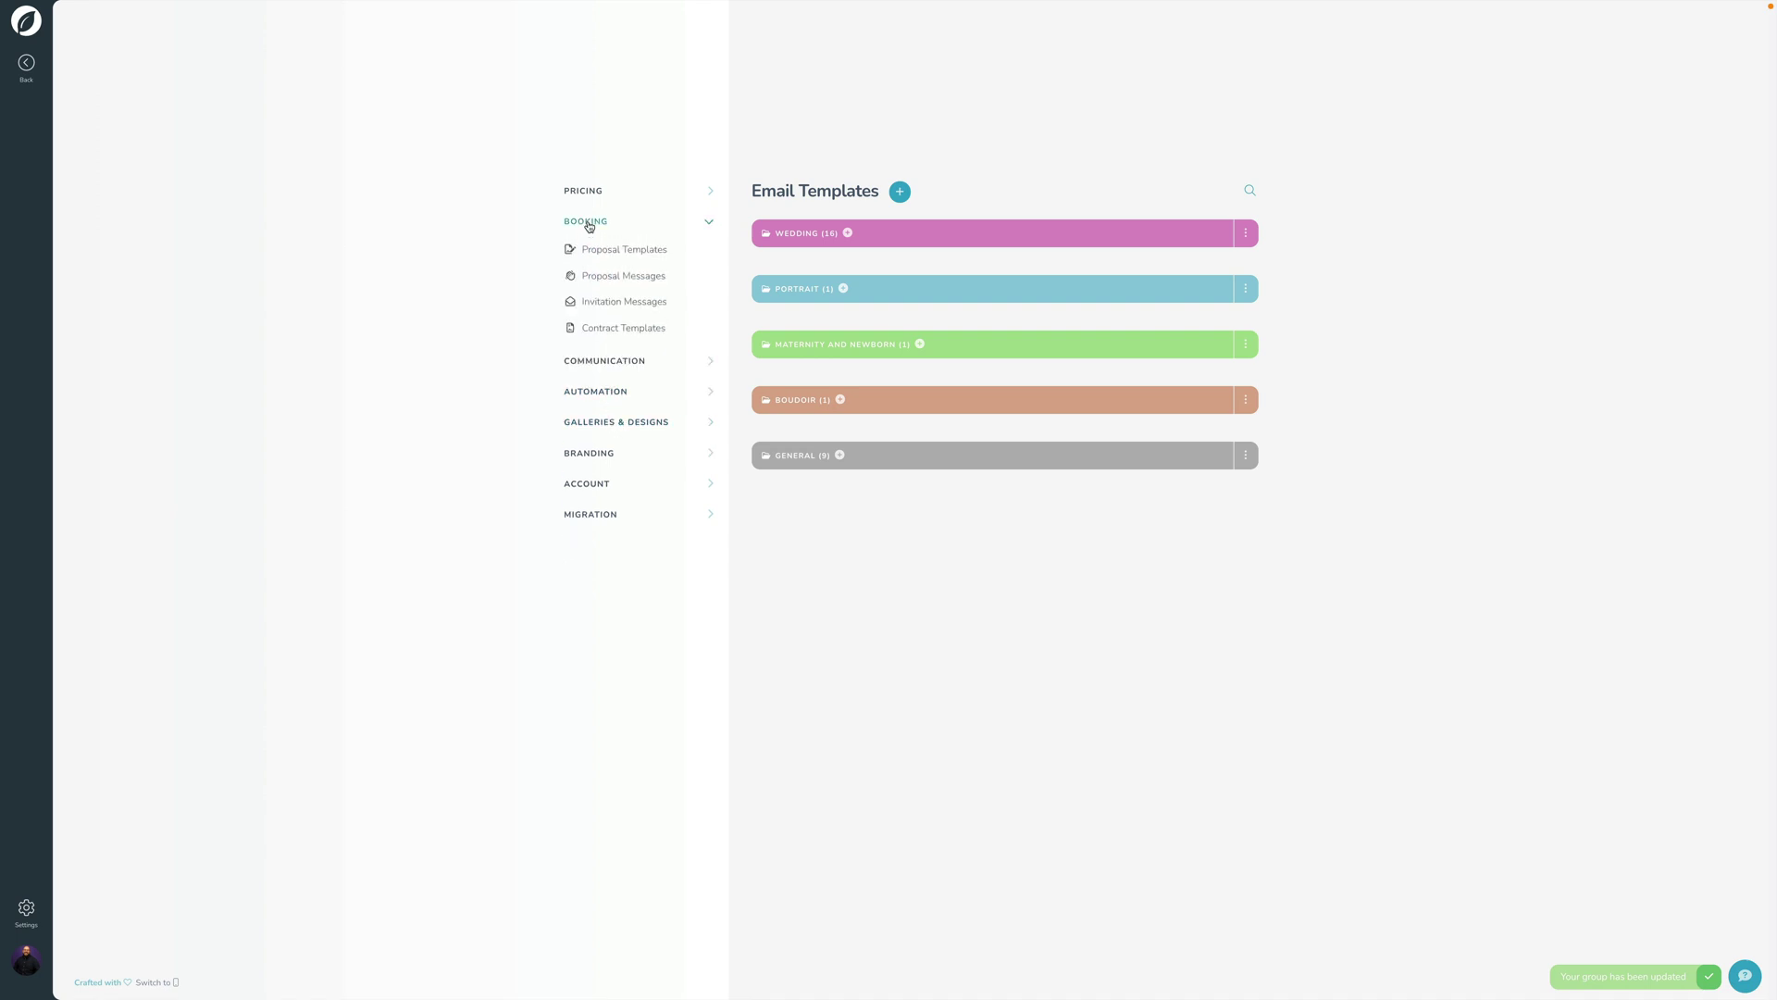
- In Pricing > Payment Schedules, put $1500/50/50 and $1500/Remainder in the Wedding group
click(585, 193)
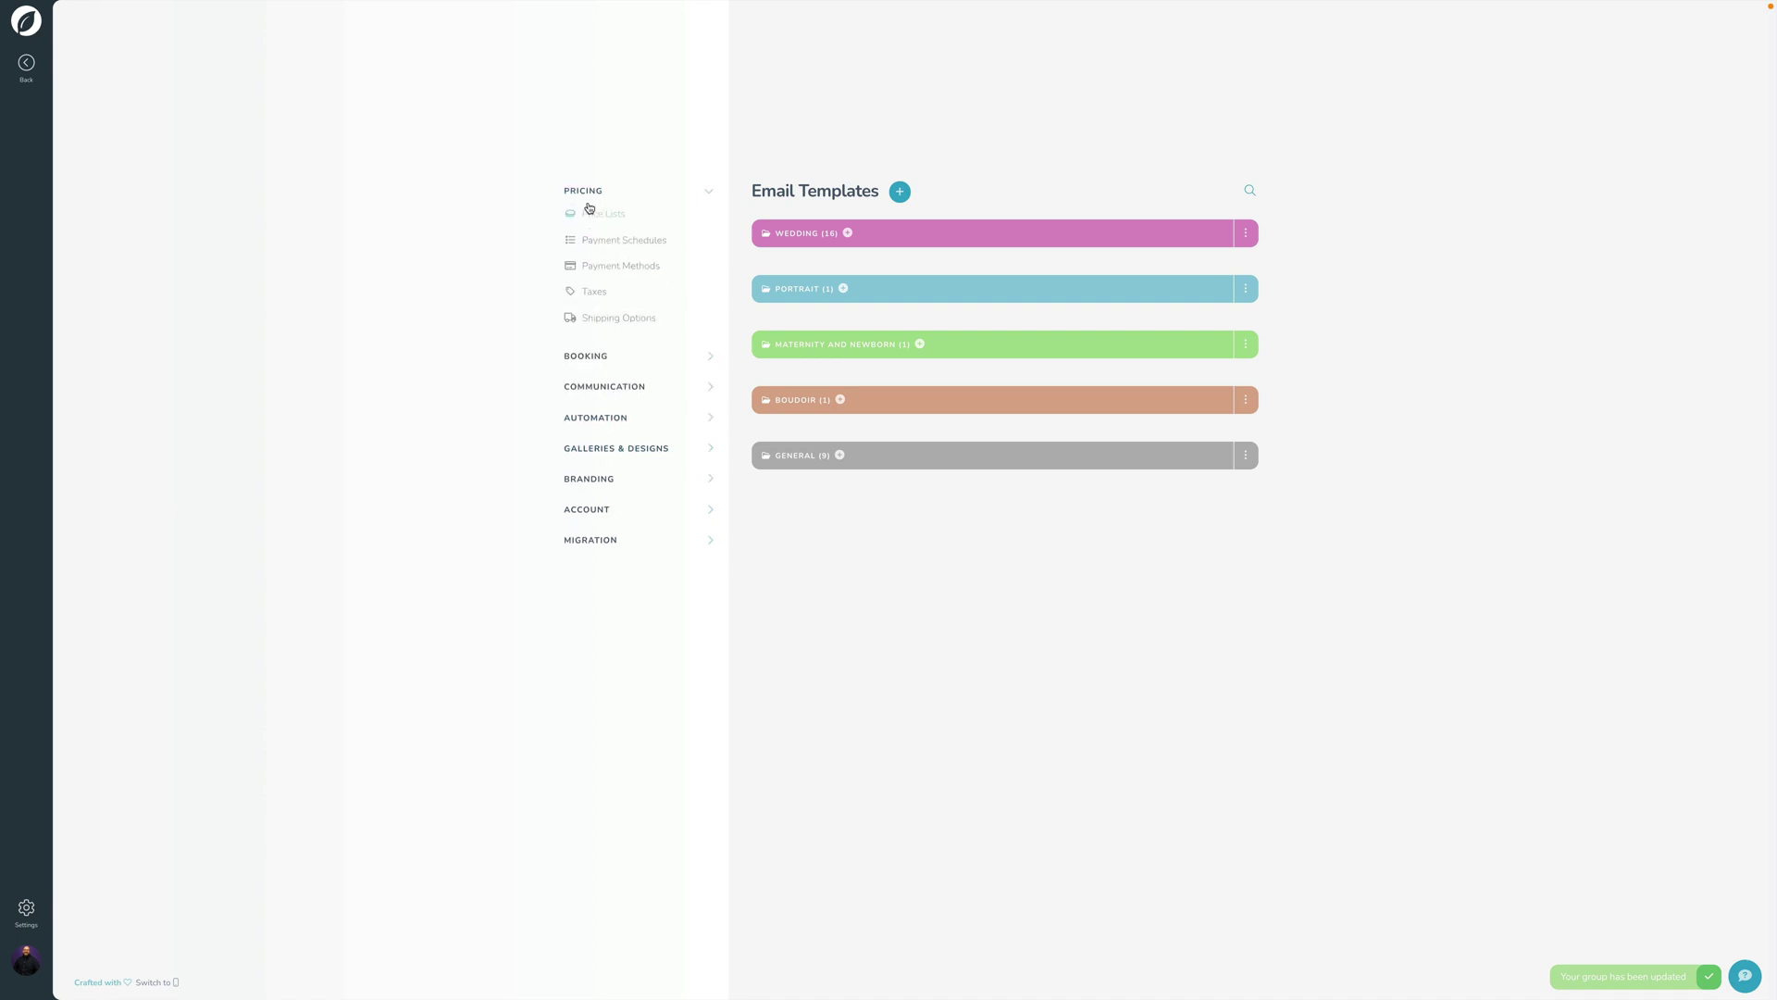
click(608, 248)
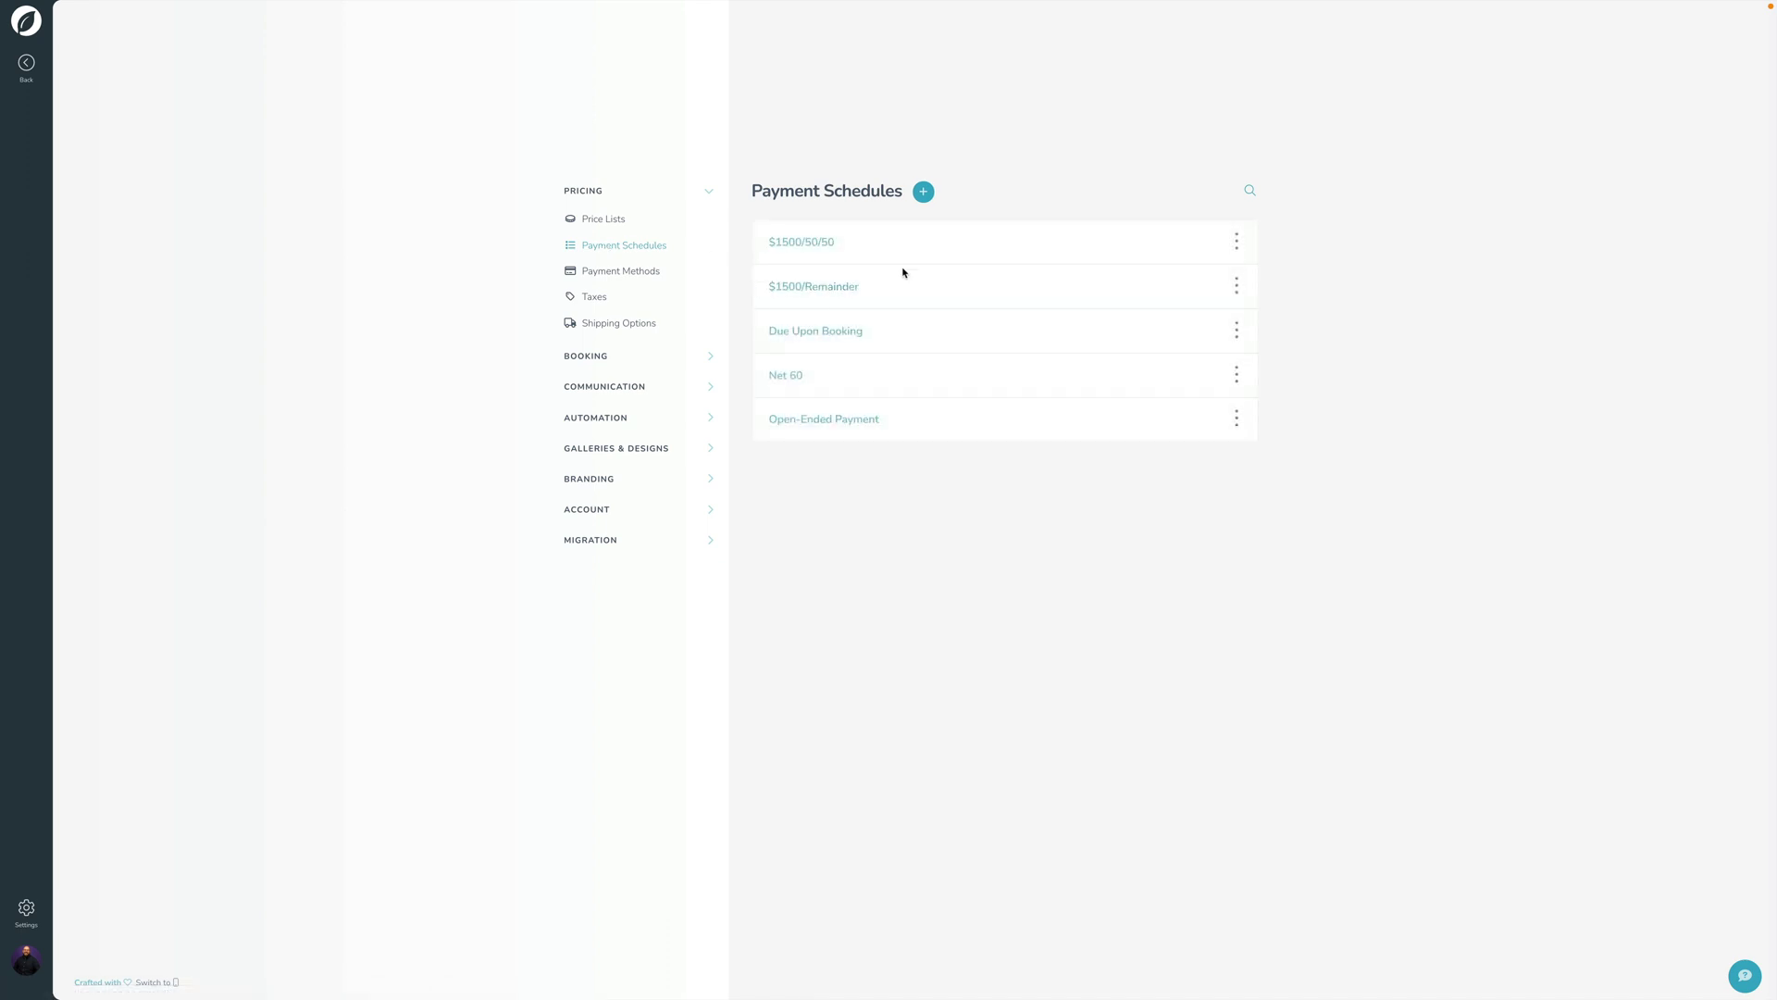
click(1249, 256)
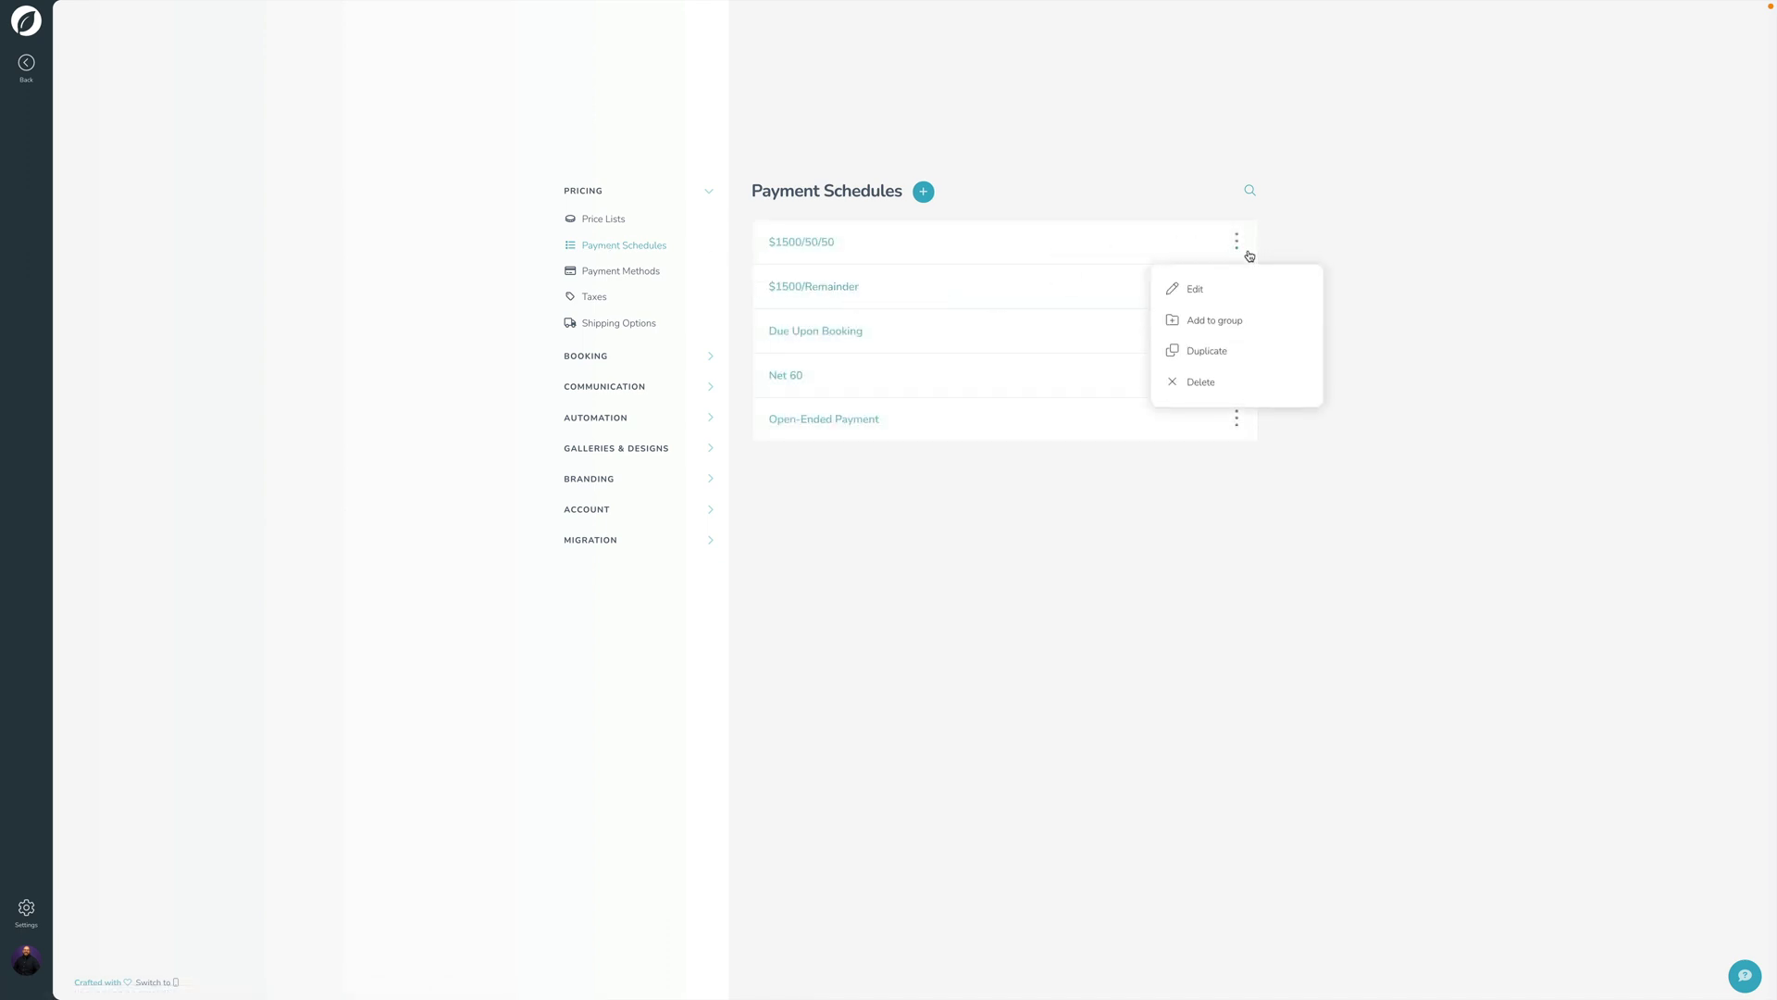
click(1203, 320)
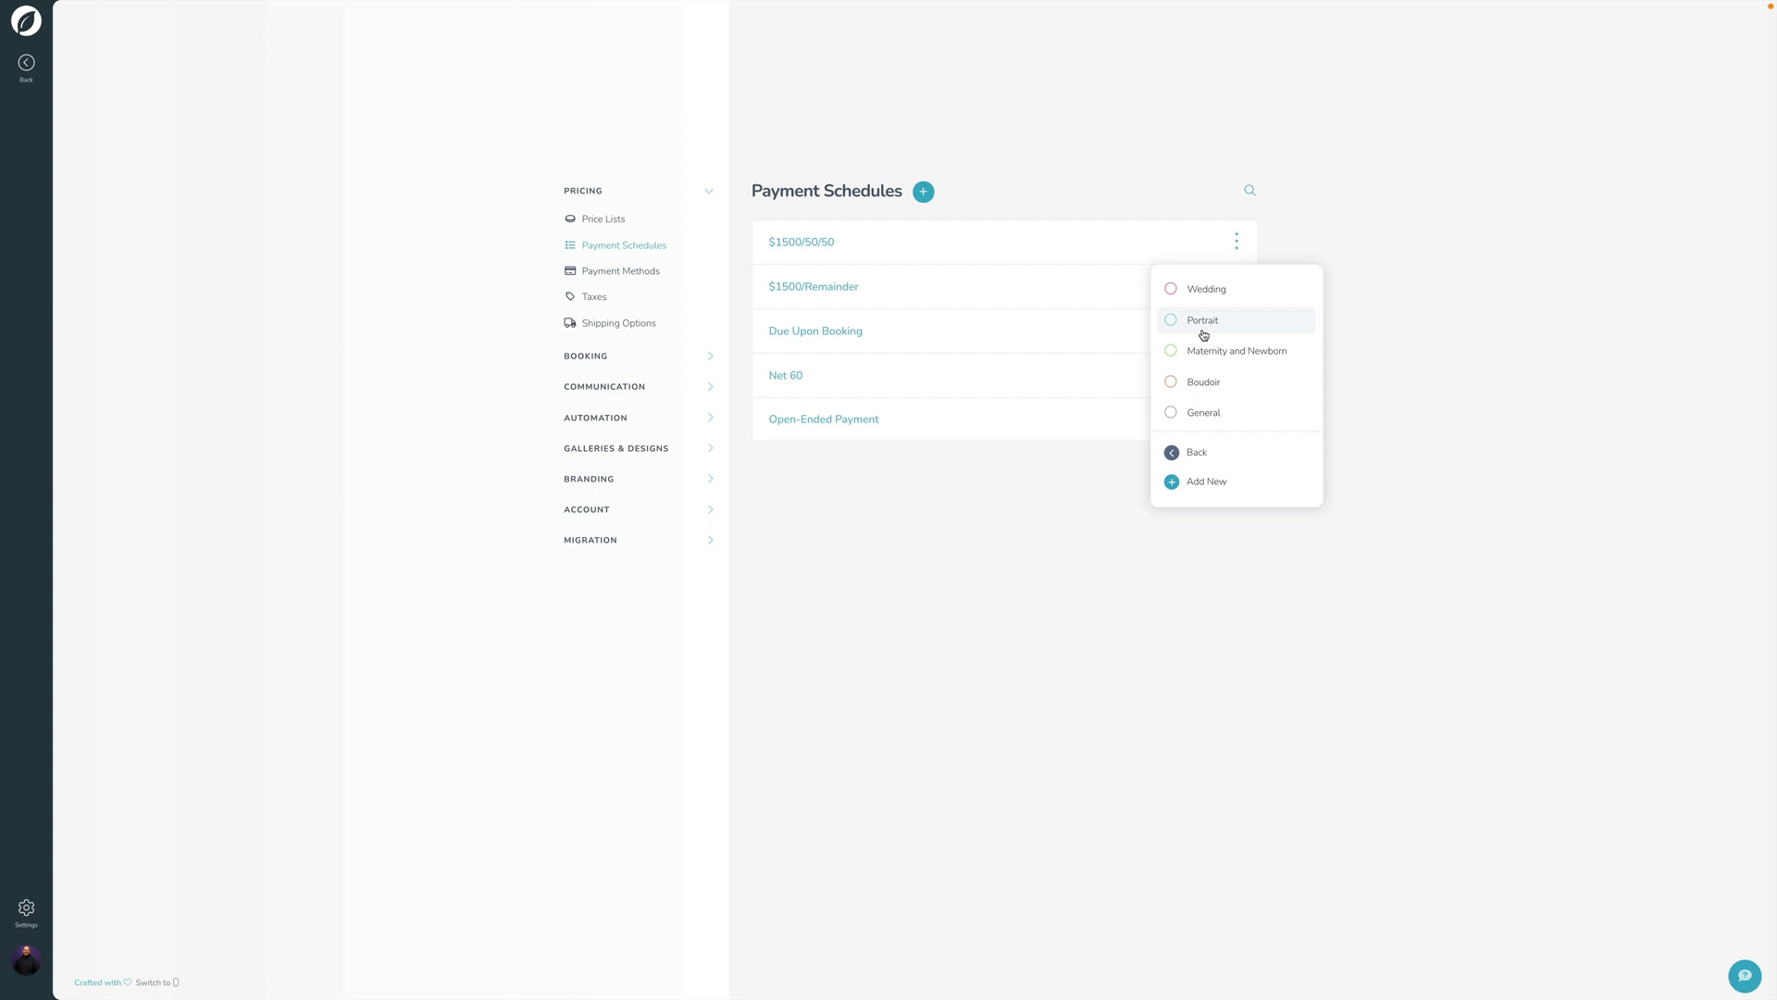
click(1208, 289)
click(1234, 332)
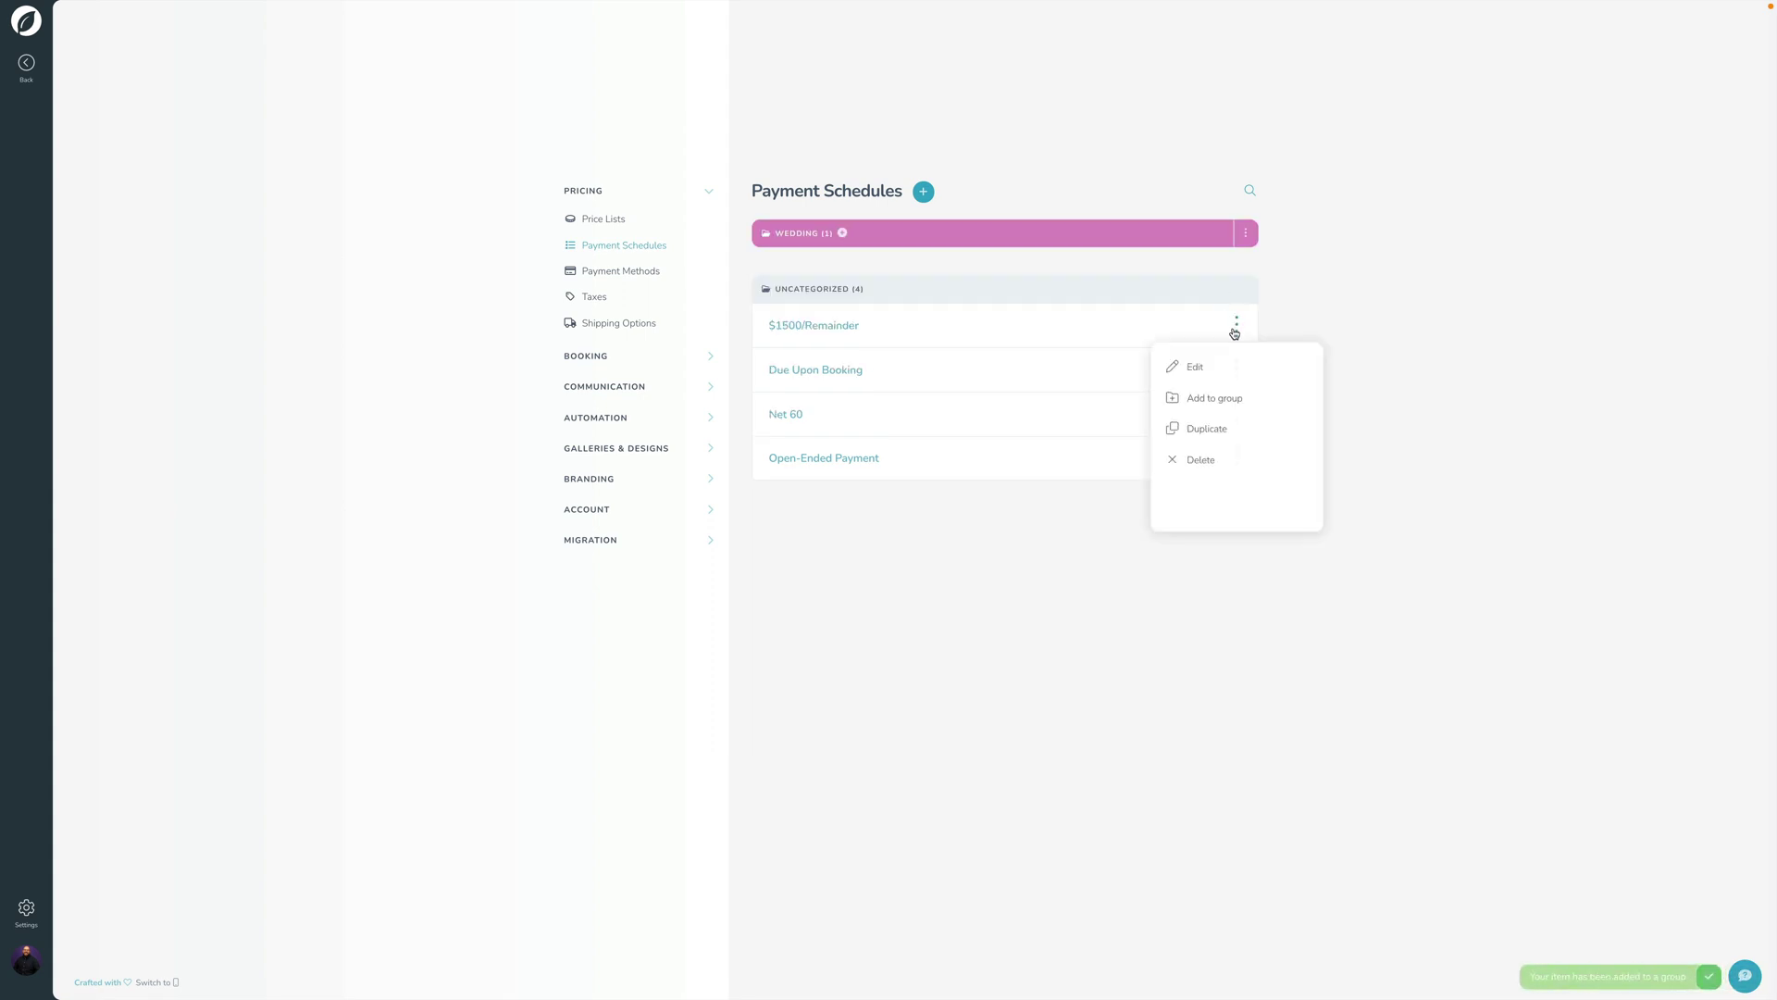
click(1213, 400)
click(1214, 372)
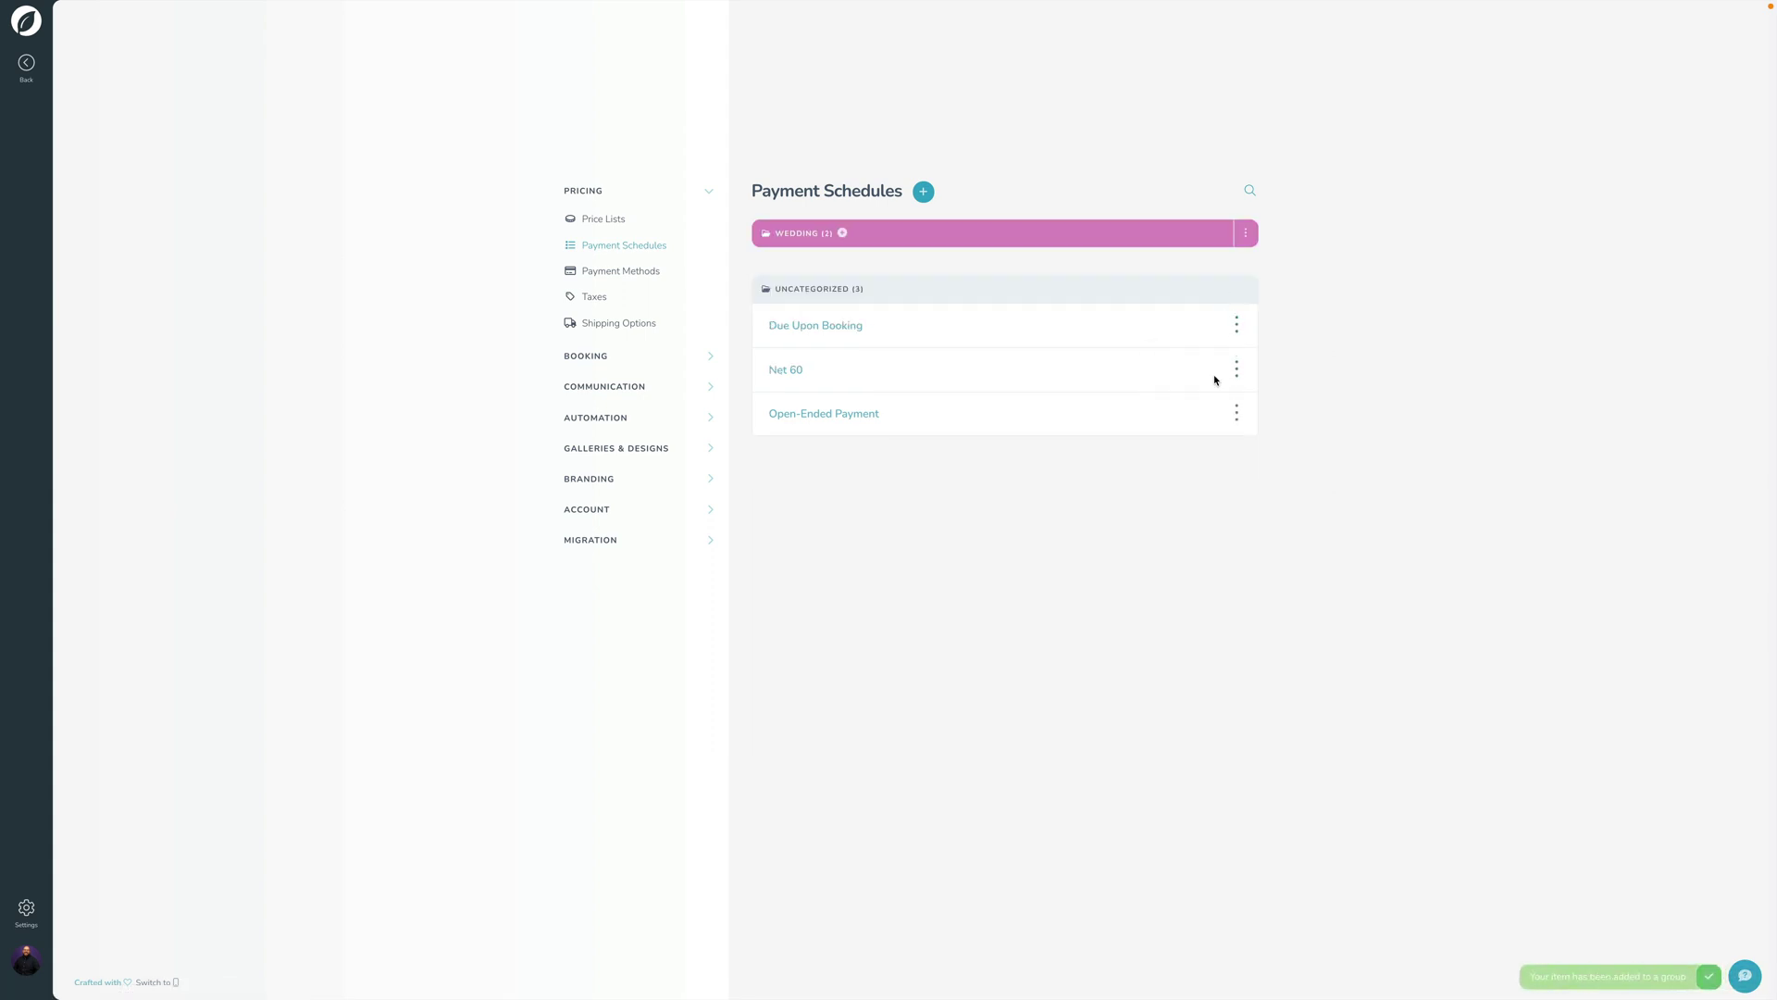
- Put the Due Upon Booking and Net 60 schedules in the General group
click(1234, 331)
click(1208, 403)
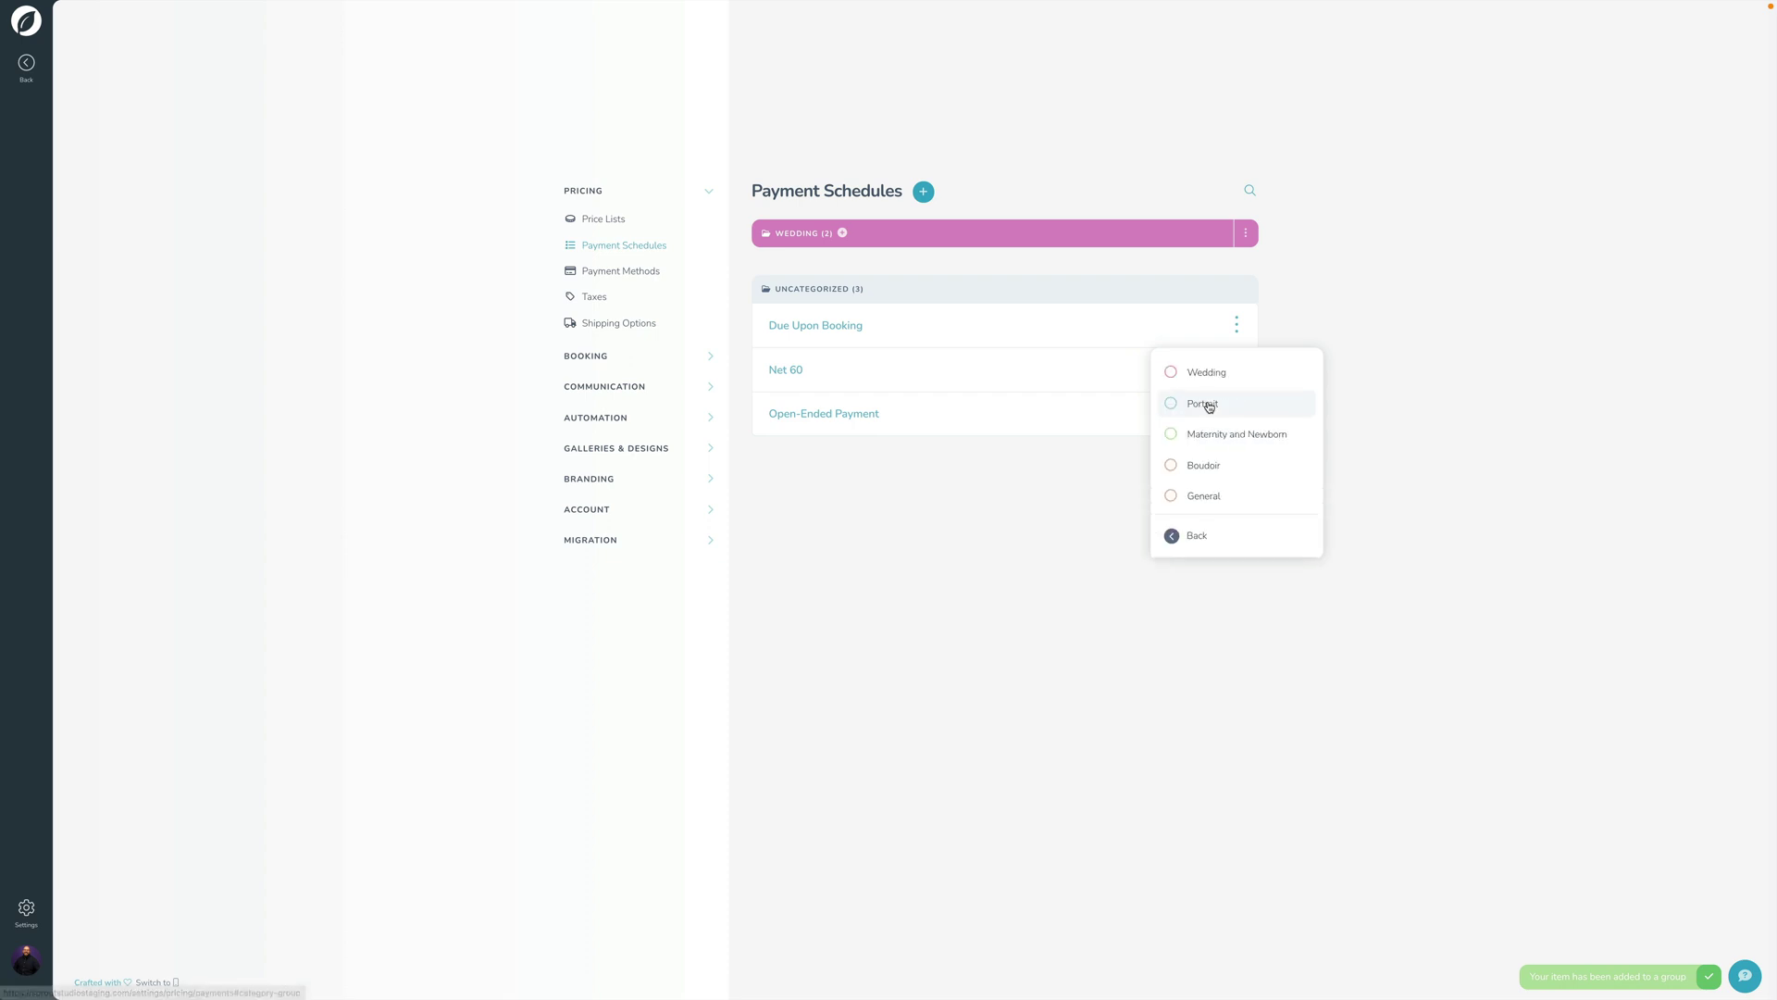
click(1204, 495)
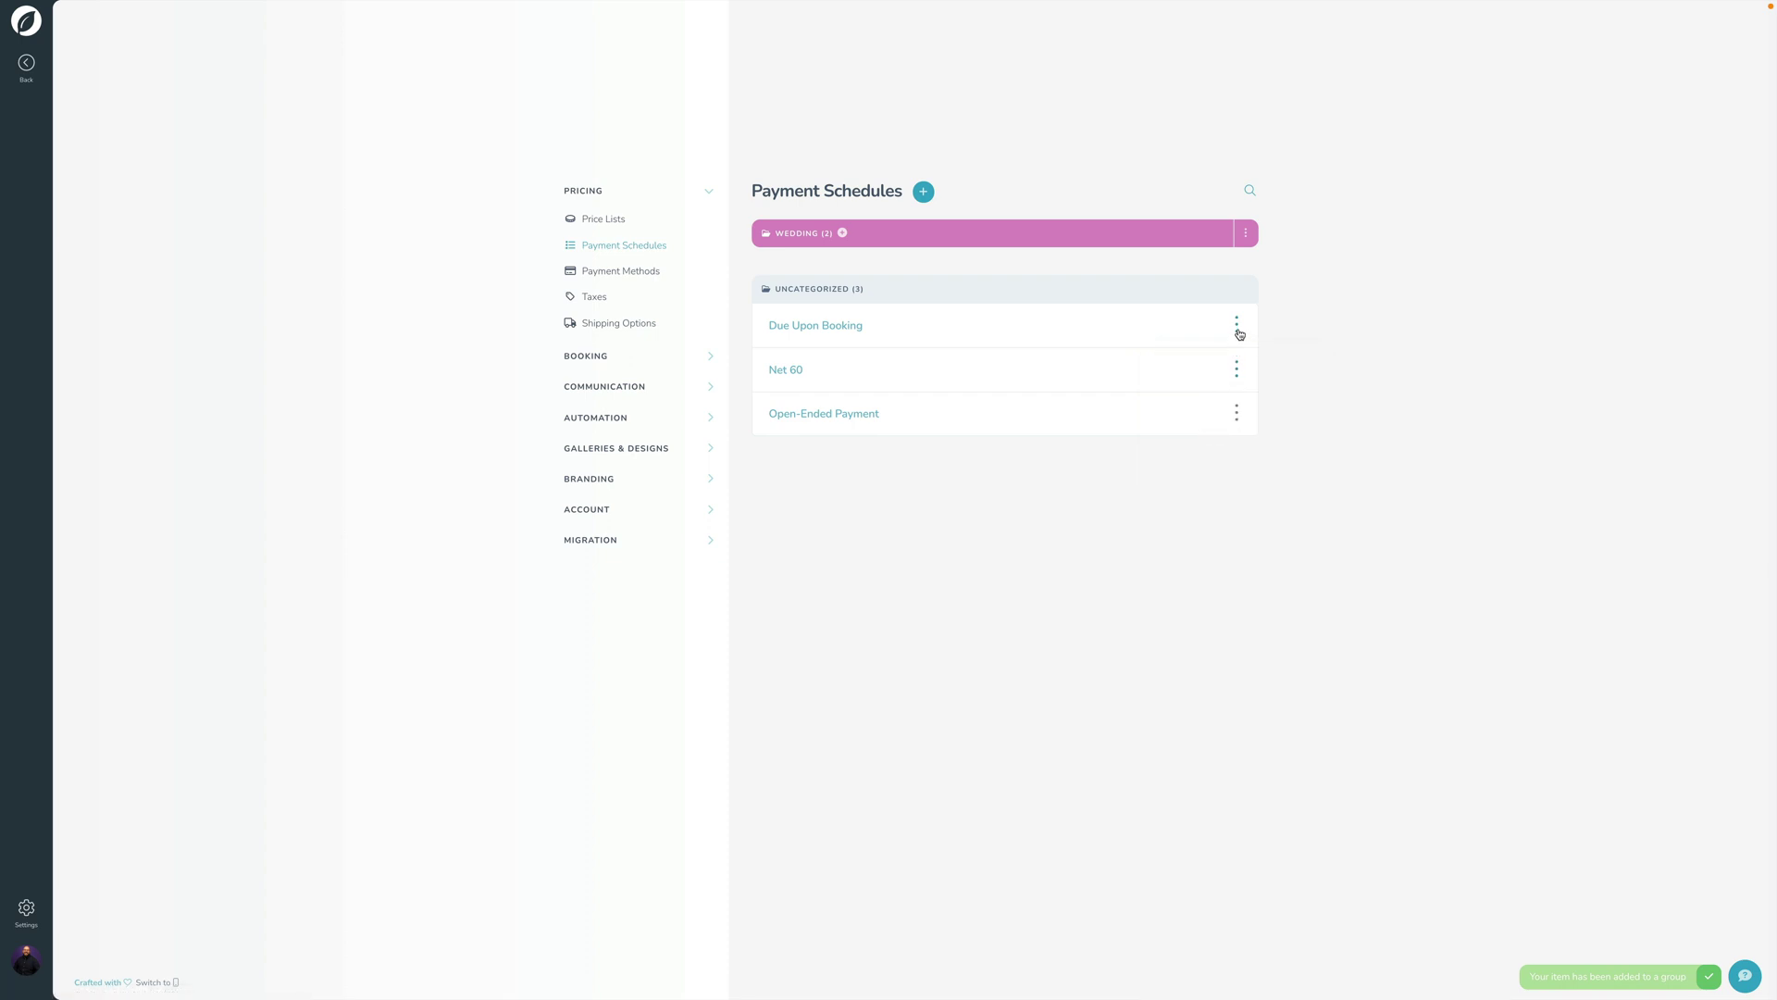
click(1235, 380)
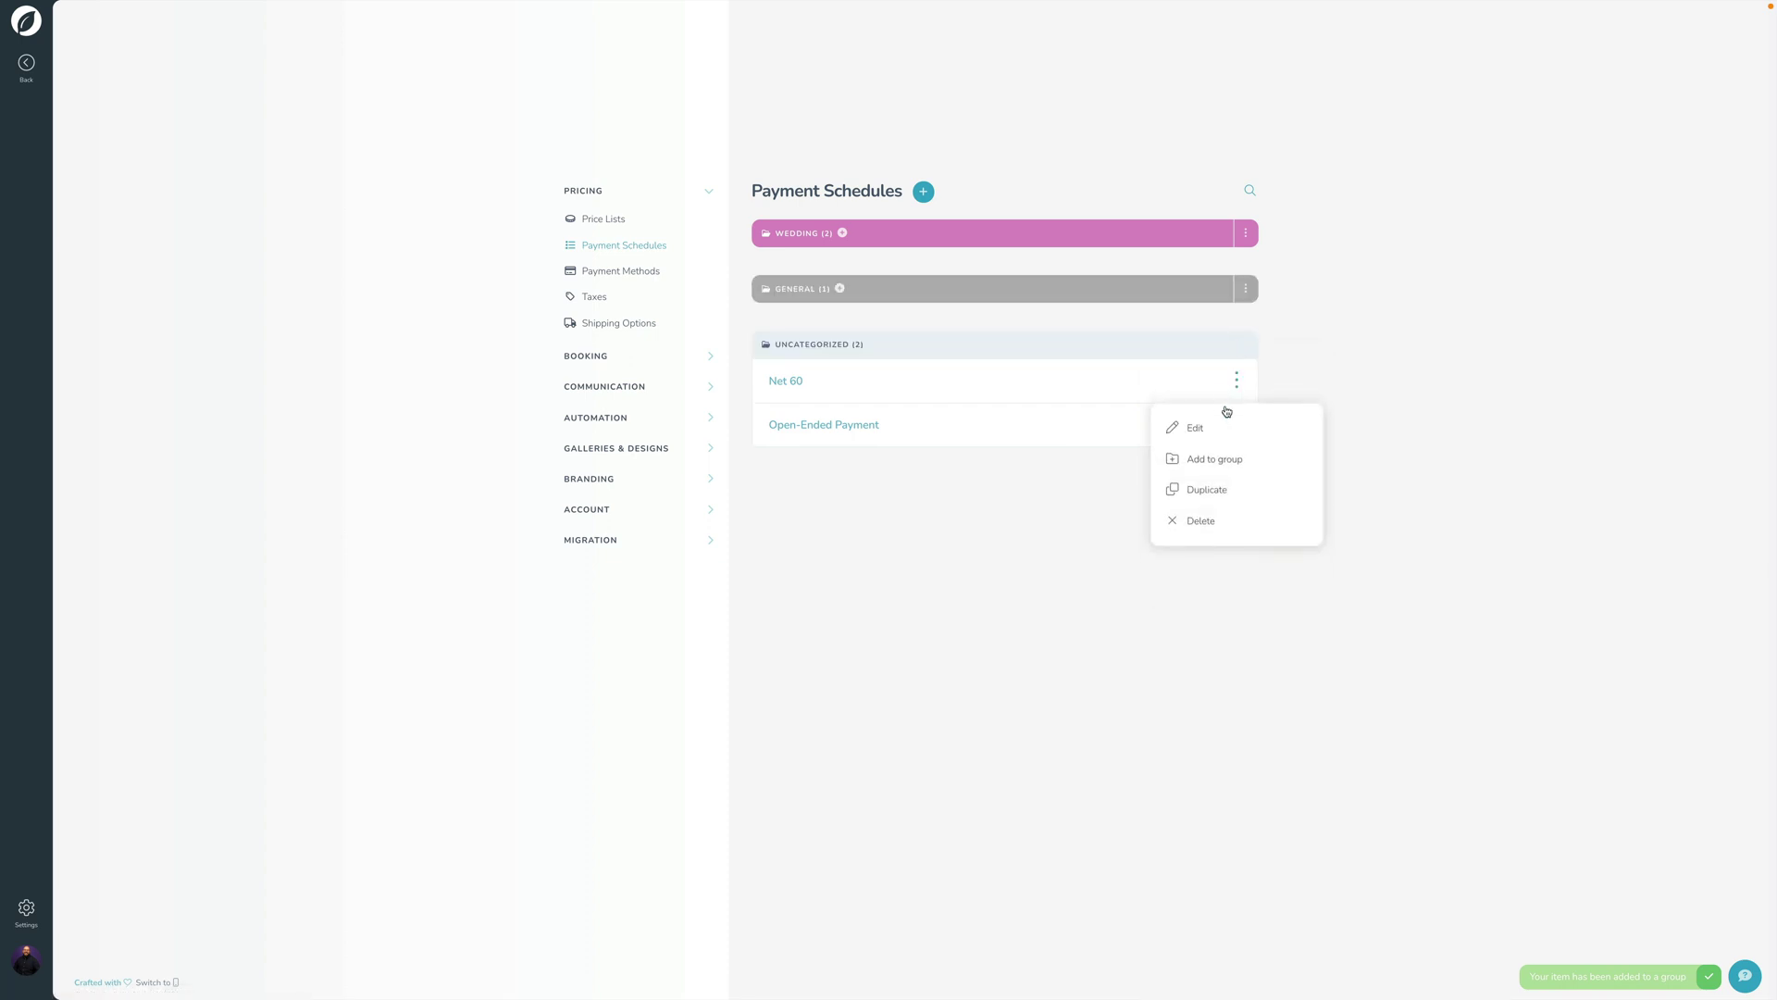
click(1198, 456)
click(1200, 553)
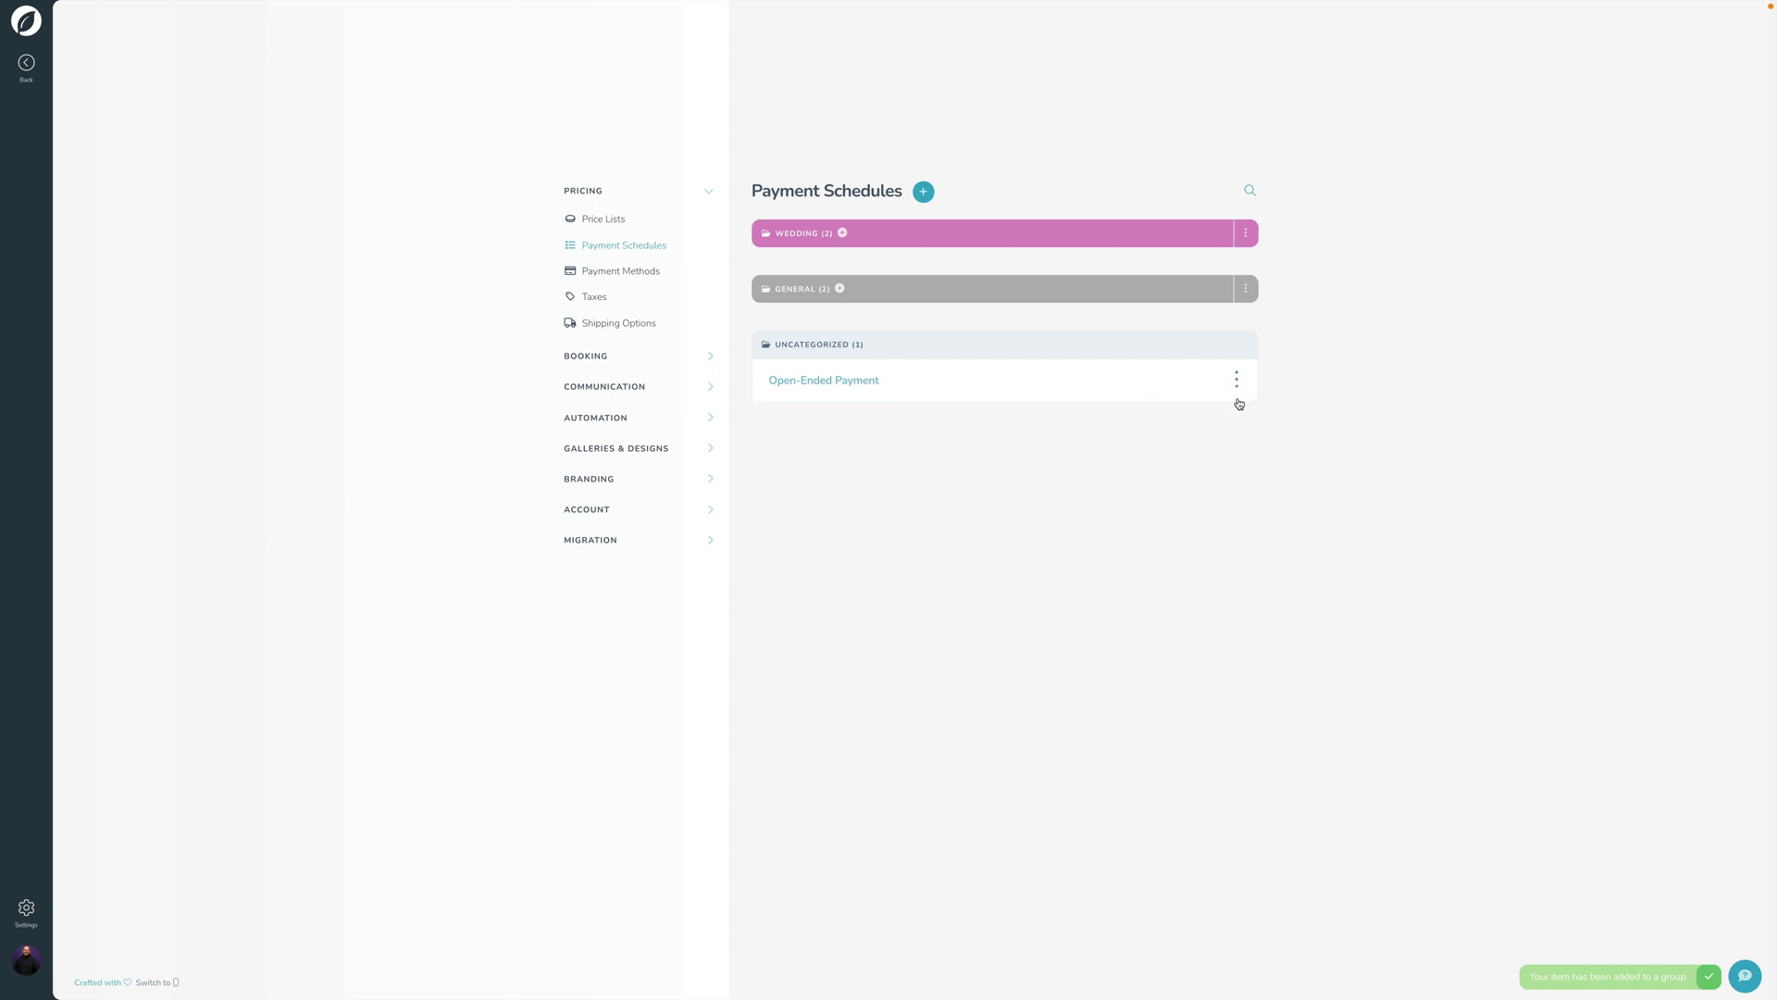
- Begin adding Open-Ended Payment to a group, cancelling an accidental delete
click(1235, 380)
click(1229, 521)
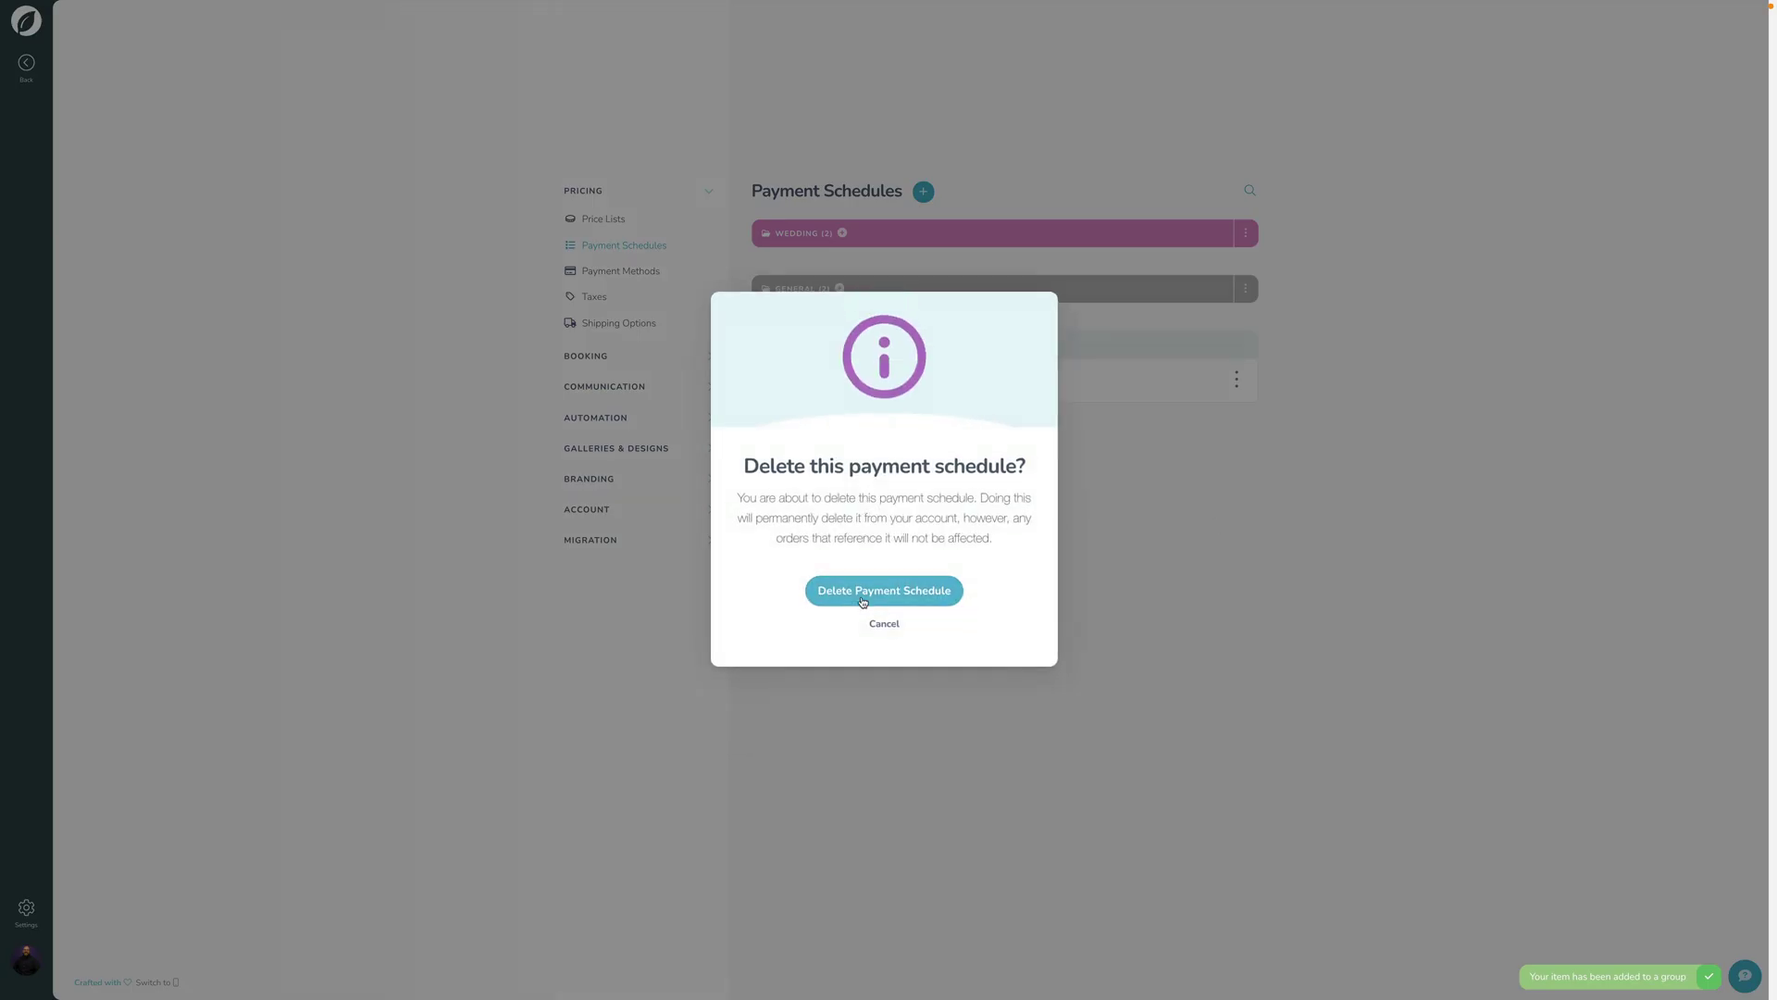
click(884, 626)
click(1236, 379)
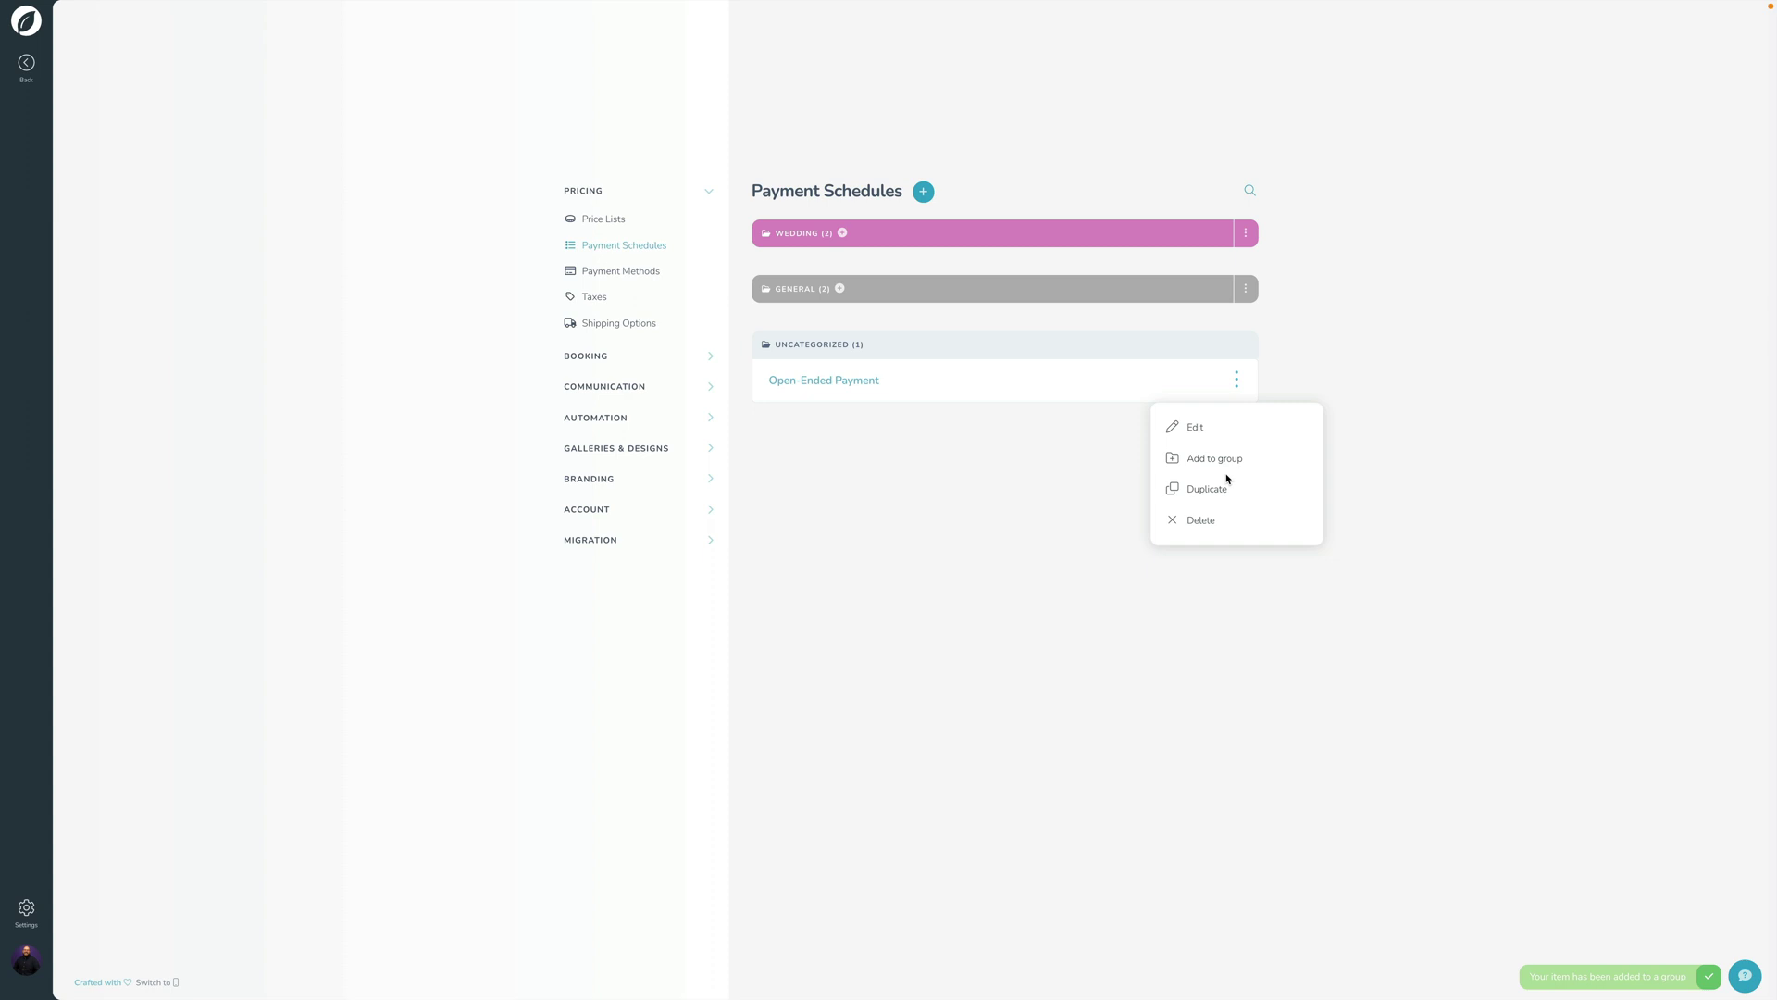
click(1213, 460)
- Put Open-Ended Payment in General and expand the Wedding payment schedule group
click(1192, 547)
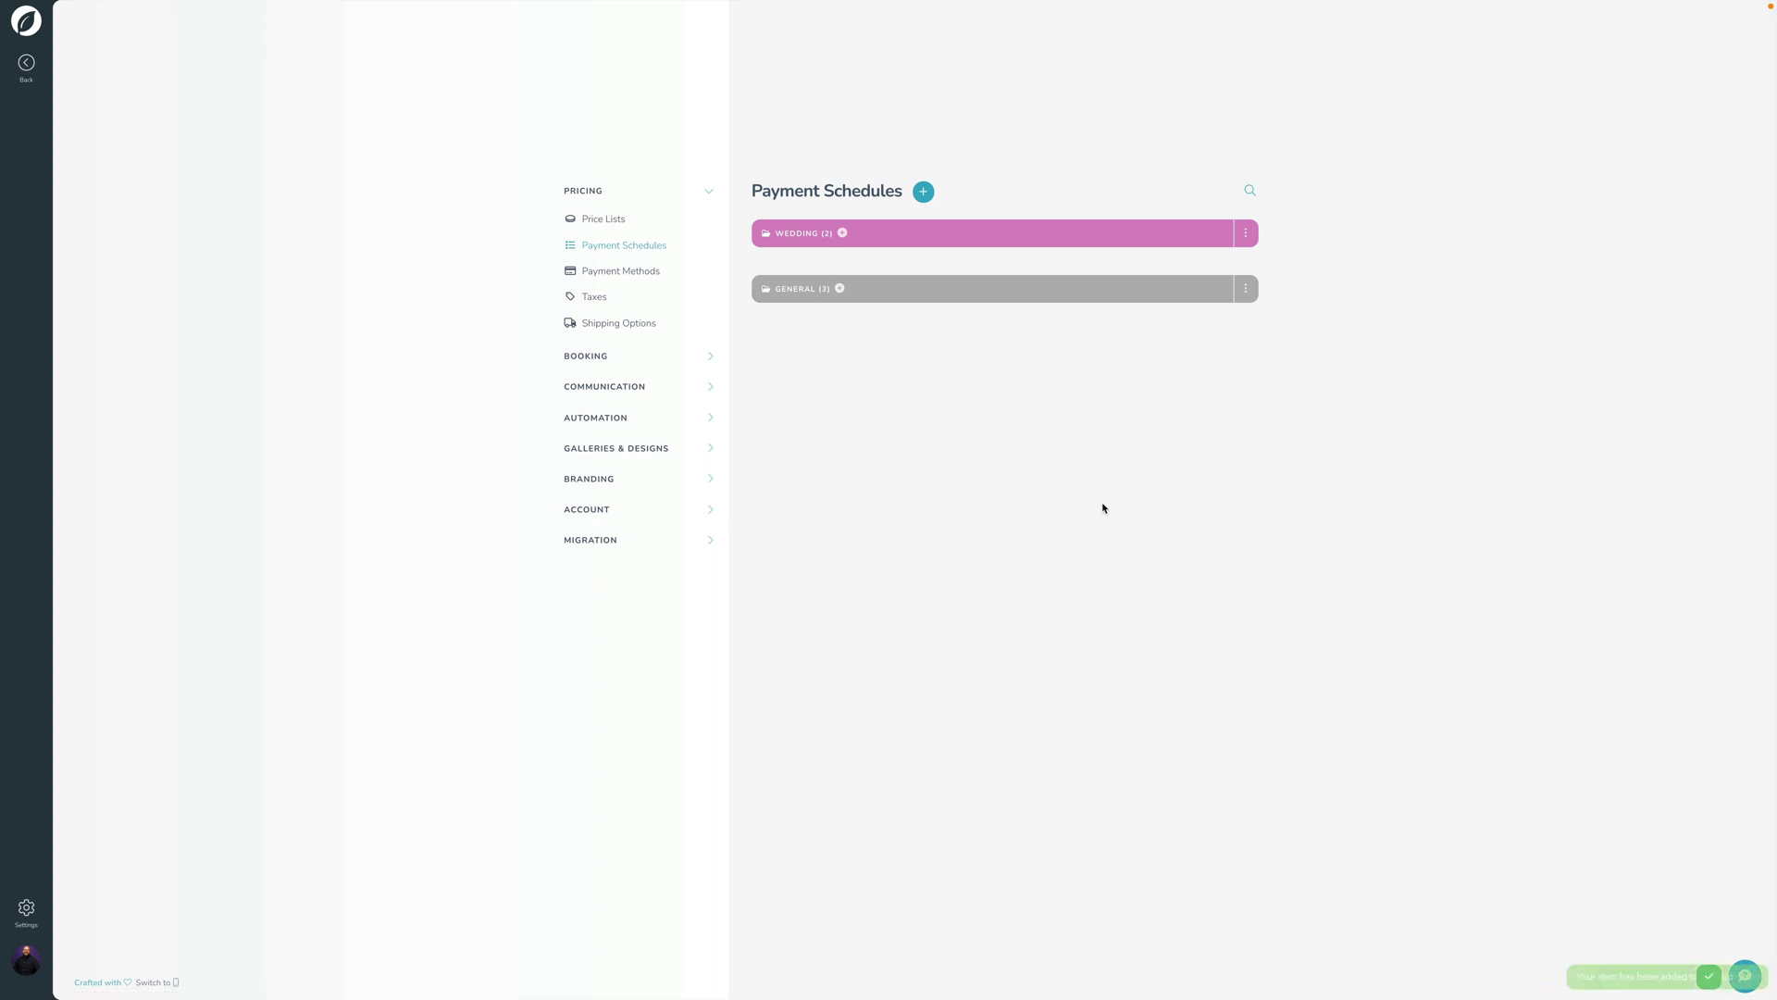
click(842, 233)
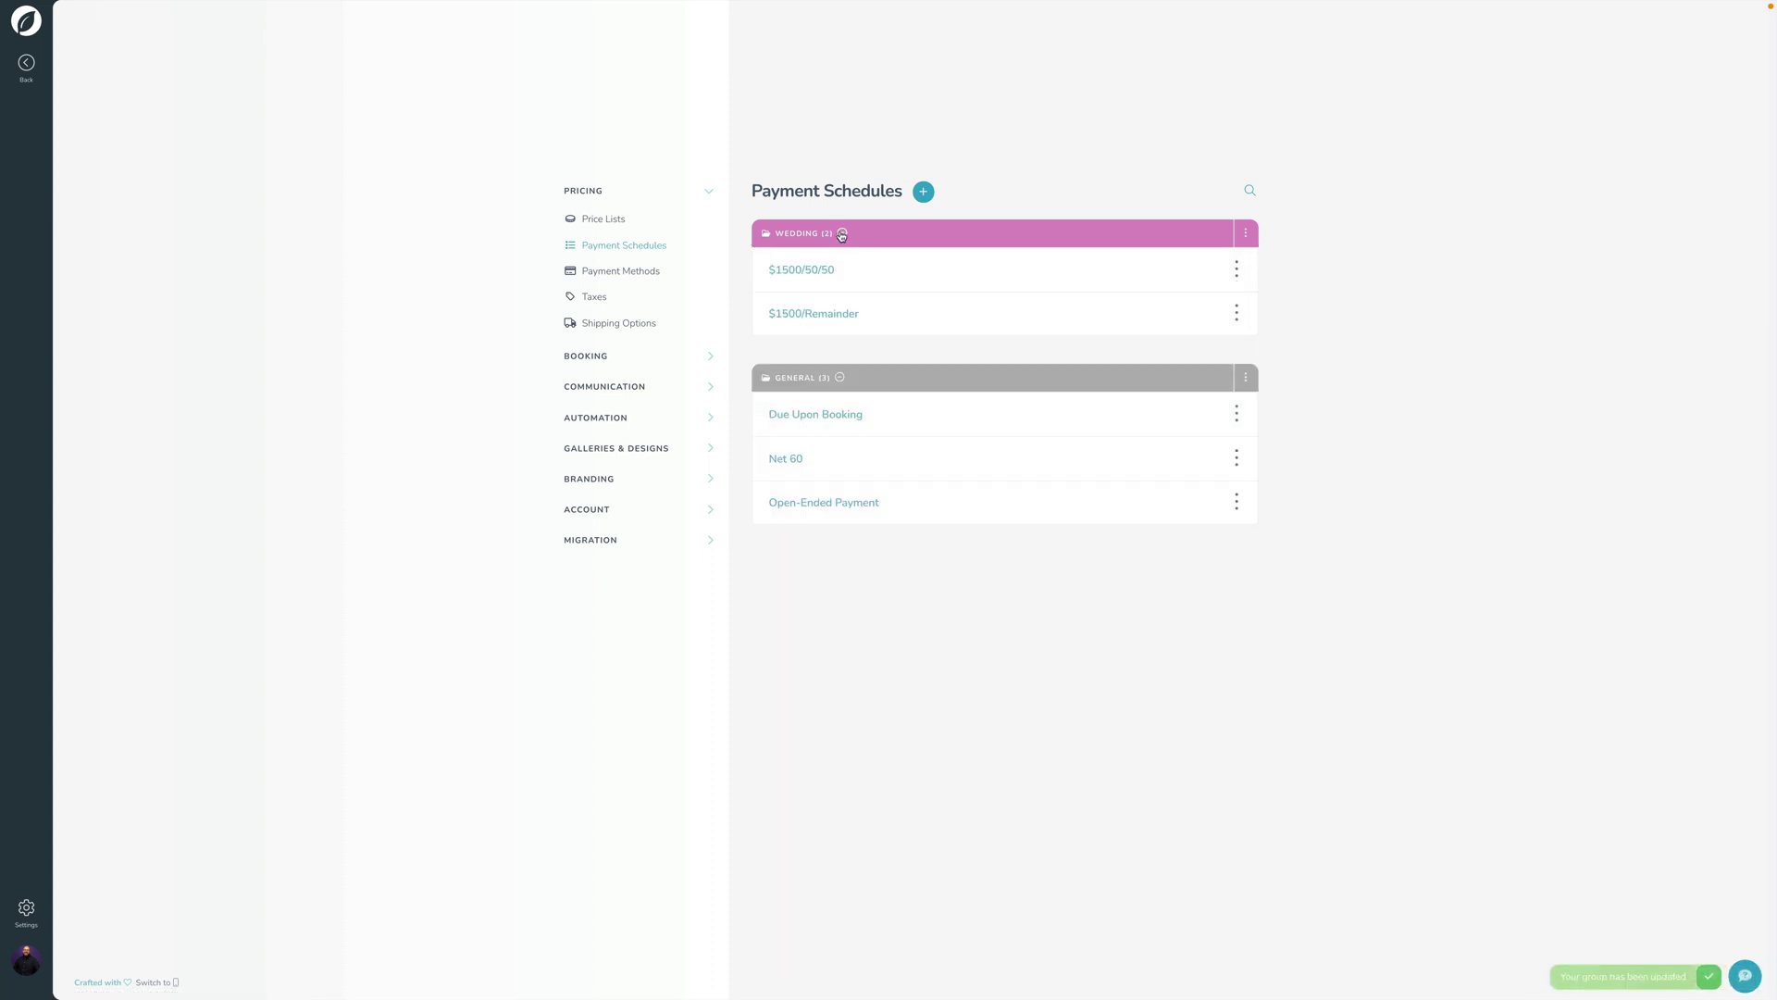